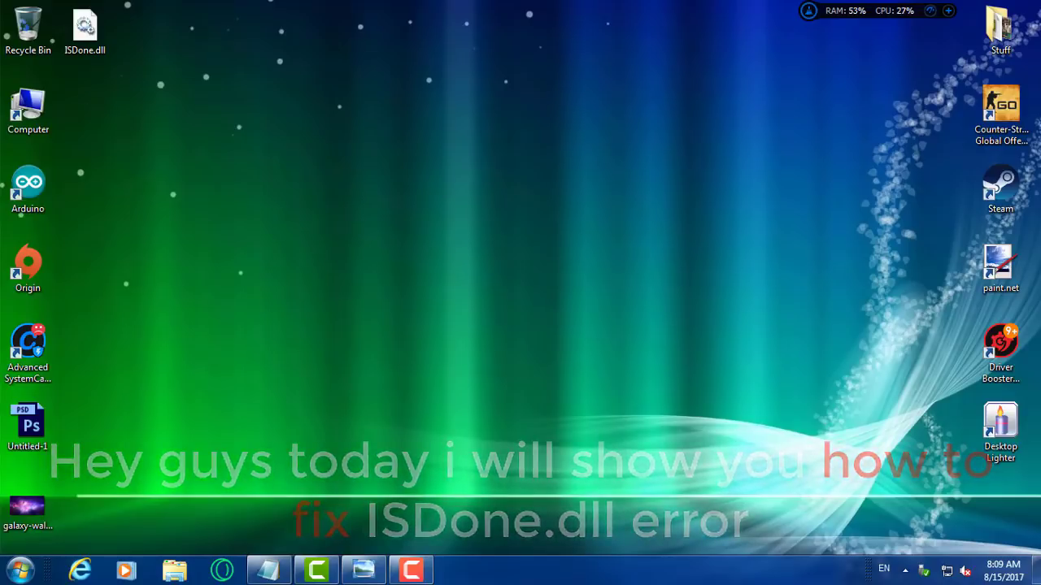
- View the screenshot of the ISDone.dll unpacking error in Windows Photo Viewer, and close it
left_click(363, 569)
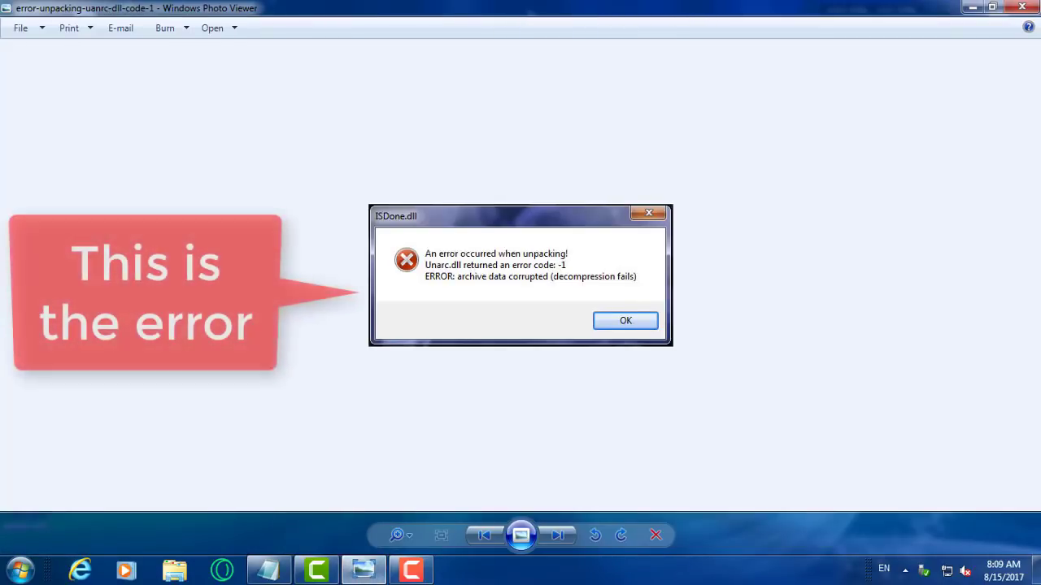
scroll(520, 275, "up", 3)
scroll(521, 275, "down", 3)
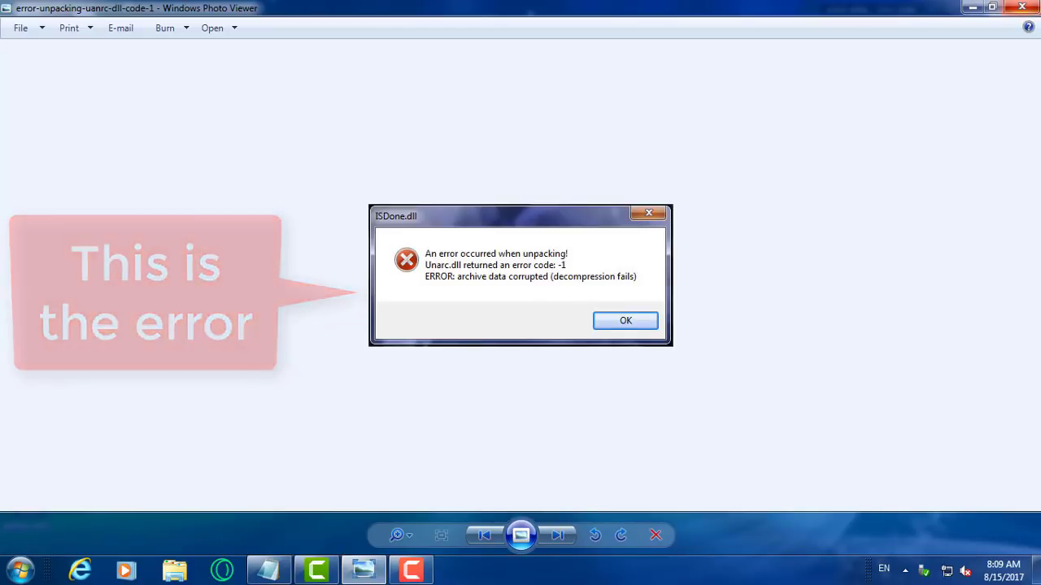
left_click(1021, 7)
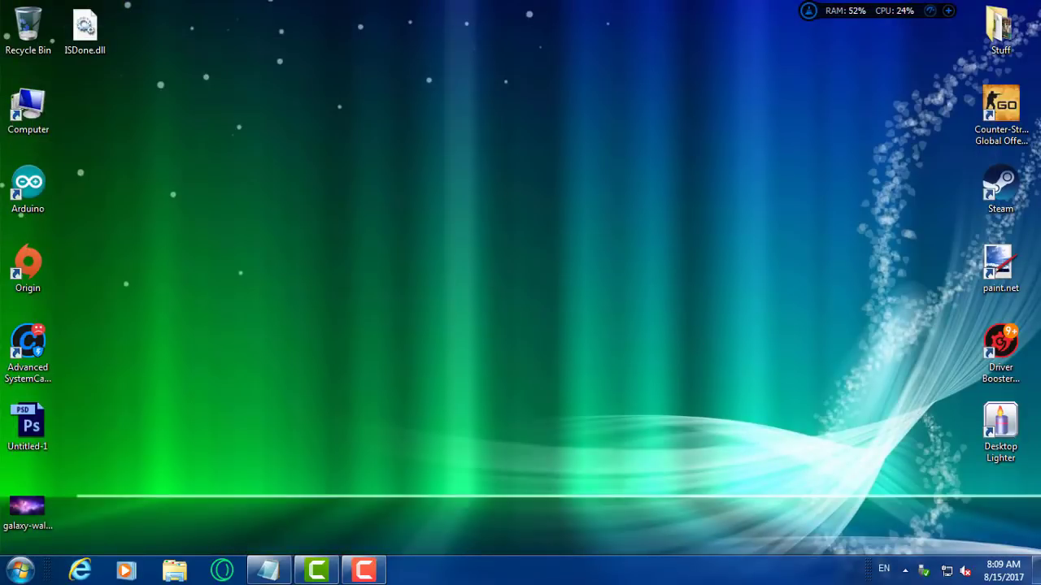
- Switch to the DLL error solutions notes in Notepad and highlight the heading line to read it
left_click(269, 569)
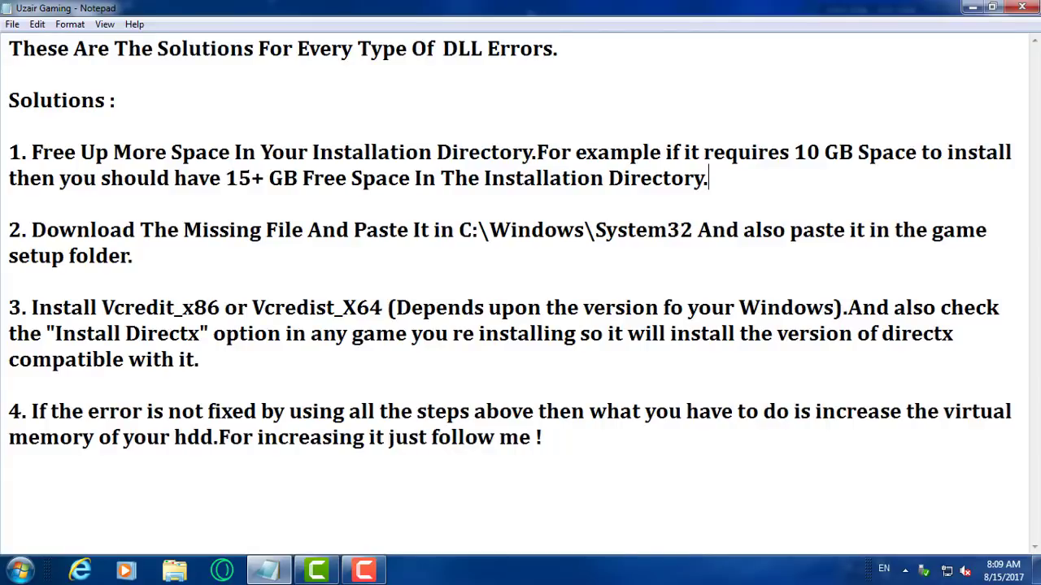
key("ctrl+shift+Left")
key("ctrl+shift+Left")
key("ctrl+shift+Left")
key("ctrl+shift+Left")
key("ctrl+shift+Left")
key("ctrl+shift+Left")
key("ctrl+shift+Left")
key("ctrl+shift+Left")
key("ctrl+shift+Left")
key("ctrl+shift+Left")
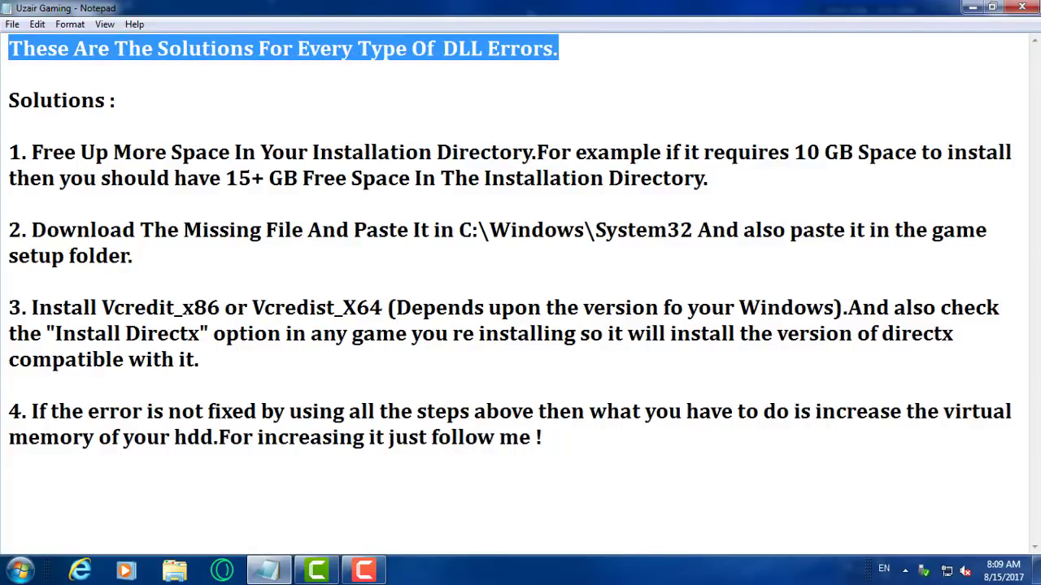
- Change the word "Errors" to "Error" at the end of the notes' heading line
left_click(552, 49)
key("BackSpace")
left_click(260, 152)
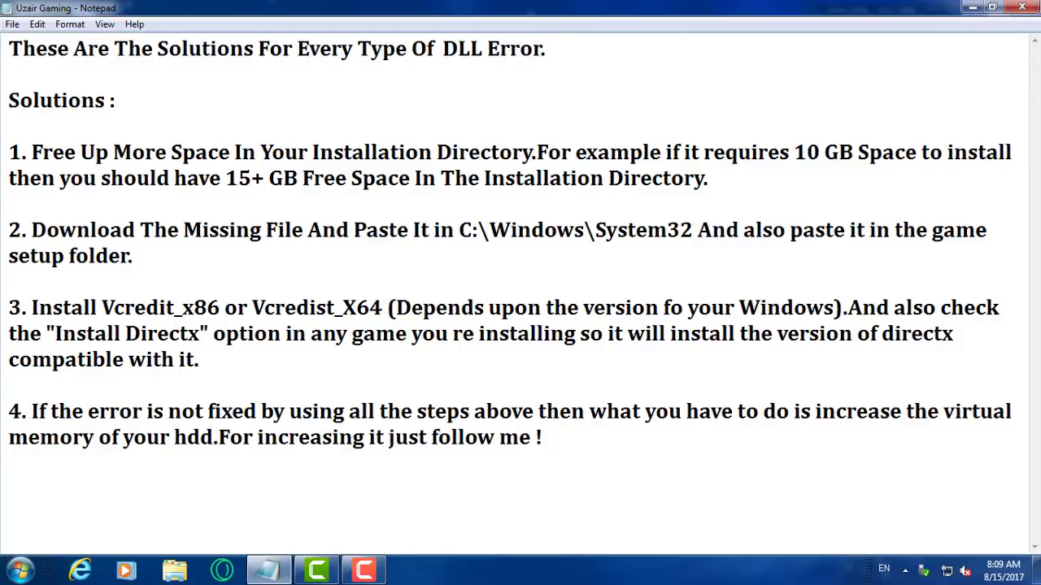
- Read through solution 1 on freeing up space in the installation directory, highlighting its text along the way
left_click_drag(121, 100, 20, 100)
left_click(120, 100)
key("shift+Right")
key("shift+Right")
key("shift+Right")
key("shift+Right")
key("shift+Right")
key("shift+Right")
key("shift+Right")
key("shift+Right")
key("shift+Right")
key("shift+Right")
key("shift+Right")
key("shift+Right")
key("shift+Right")
key("shift+Right")
key("shift+Right")
key("shift+Right")
key("shift+Right")
key("shift+Right")
key("shift+Right")
key("shift+Right")
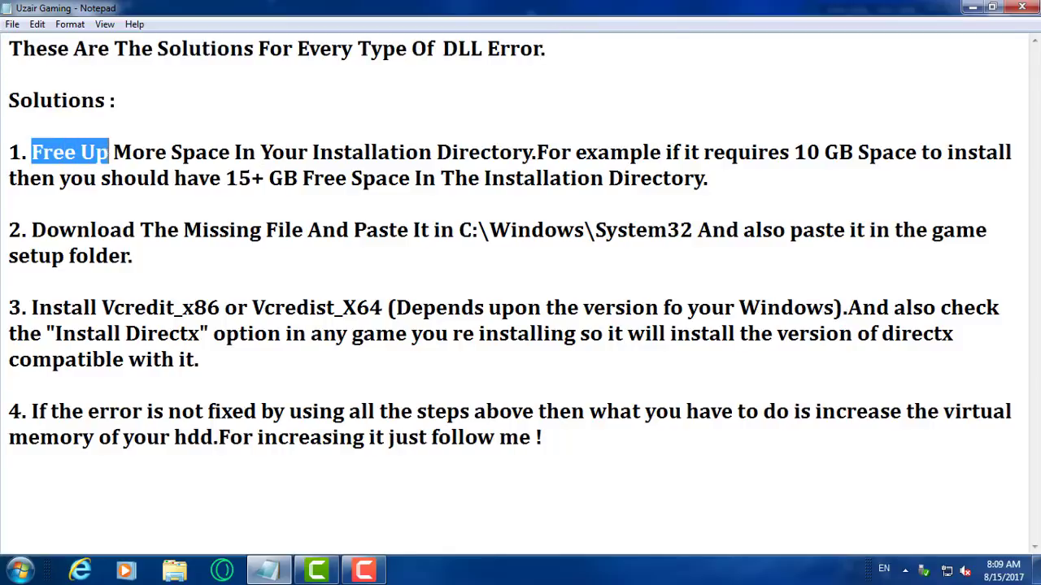
key("shift+Right")
key("shift+Right")
key("shift+Right")
key("shift+Right")
key("shift+Right")
key("shift+Right")
key("shift+Right")
key("shift+Right")
key("shift+Right")
key("shift+Right")
key("shift+Right")
key("shift+Right")
key("shift+Right")
key("shift+Right")
key("shift+Right")
key("shift+Right")
key("shift+Right")
key("shift+Right")
key("shift+Right")
key("shift+Right")
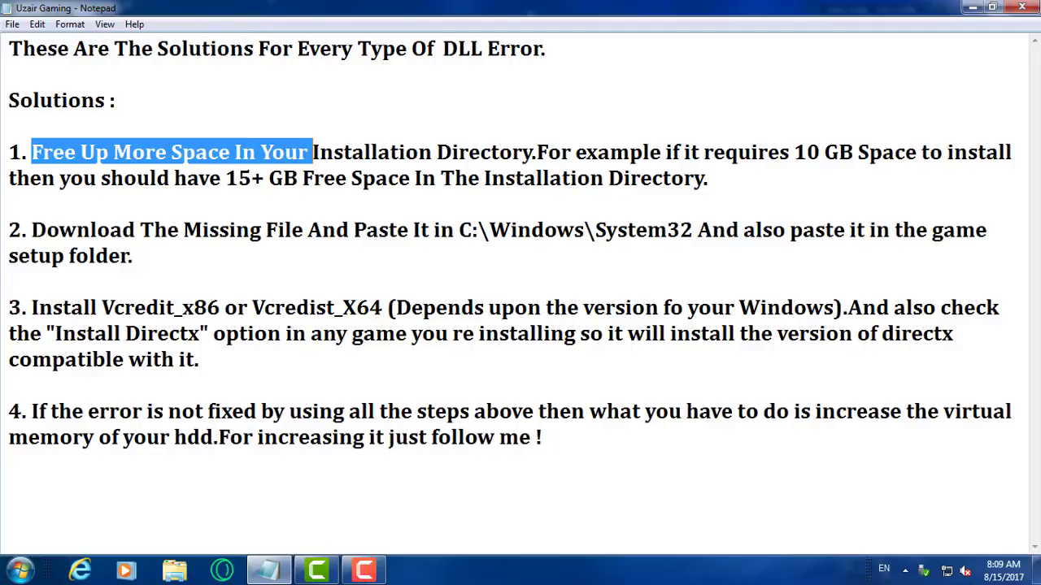
key("shift+Right")
key("shift+Right")
key("shift+Right")
key("shift+Right")
key("shift+Right")
key("shift+Right")
key("shift+Right")
key("shift+Right")
key("shift+Right")
key("shift+Right")
key("shift+Right")
key("shift+Right")
key("shift+Right")
key("shift+Right")
key("shift+Right")
key("shift+Right")
key("shift+Right")
key("shift+Right")
key("shift+Right")
key("shift+Right")
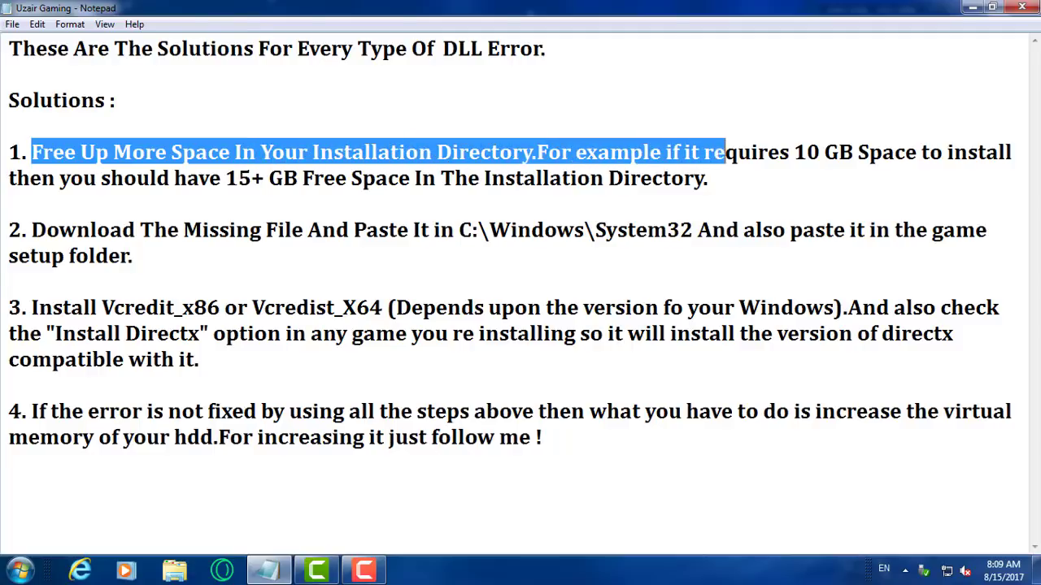
key("shift+End")
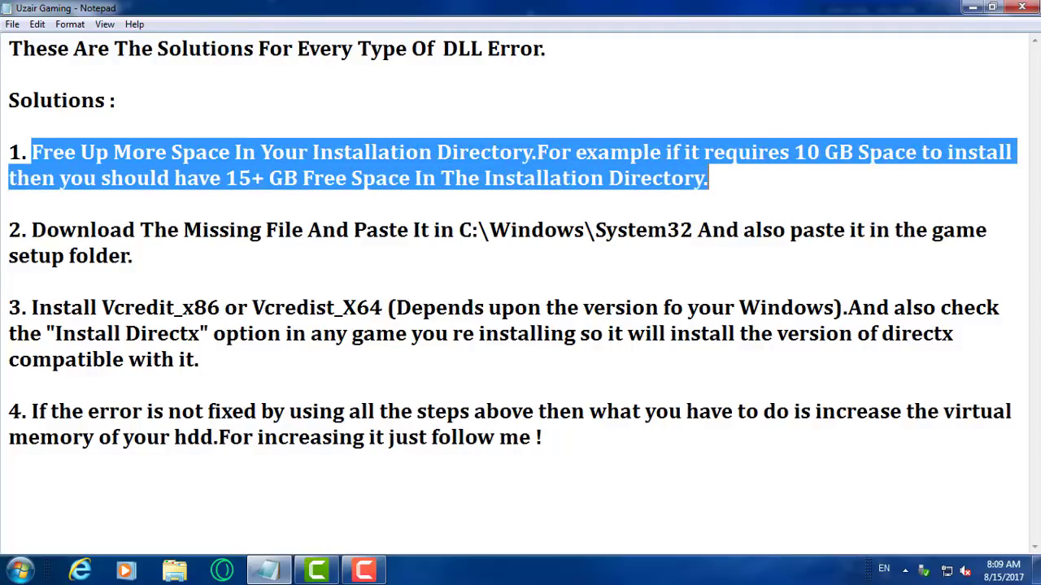
left_click(251, 178)
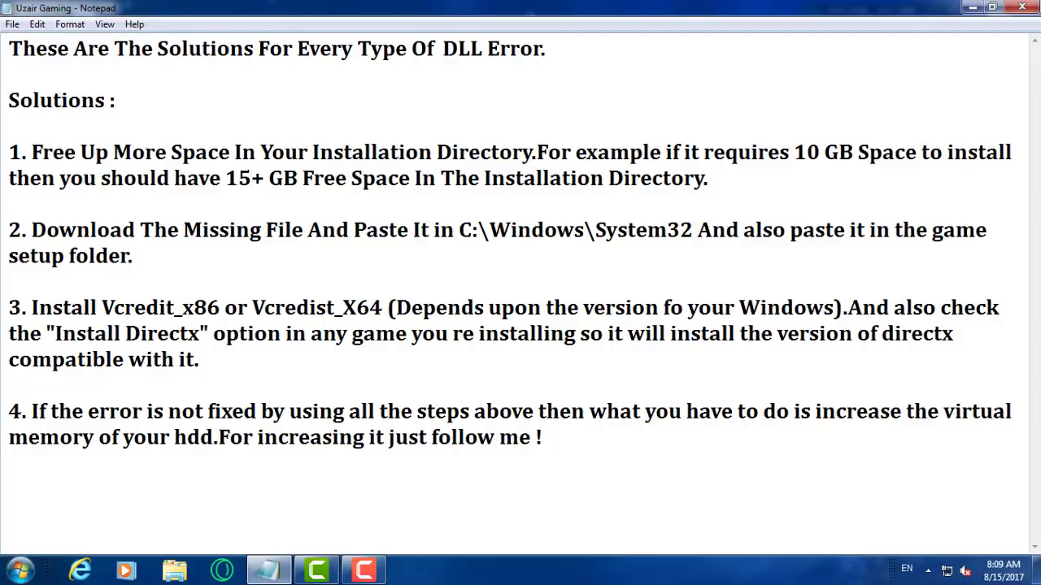
left_click_drag(708, 178, 9, 152)
left_click(64, 152)
- Read through solution 2 on pasting the missing file into C:\Windows\System32 and the game setup folder, highlighting its text
key("Down")
key("Down")
key("Down")
key("Home")
key("shift+Right")
key("shift+Right")
key("shift+Right")
key("shift+Right")
key("shift+Right")
key("shift+Right")
key("shift+Right")
key("shift+Right")
key("shift+Right")
key("shift+Right")
key("shift+Right")
key("shift+Right")
key("shift+Right")
key("shift+Right")
key("shift+Right")
key("shift+Right")
key("shift+Right")
key("shift+Right")
key("shift+Right")
key("shift+Right")
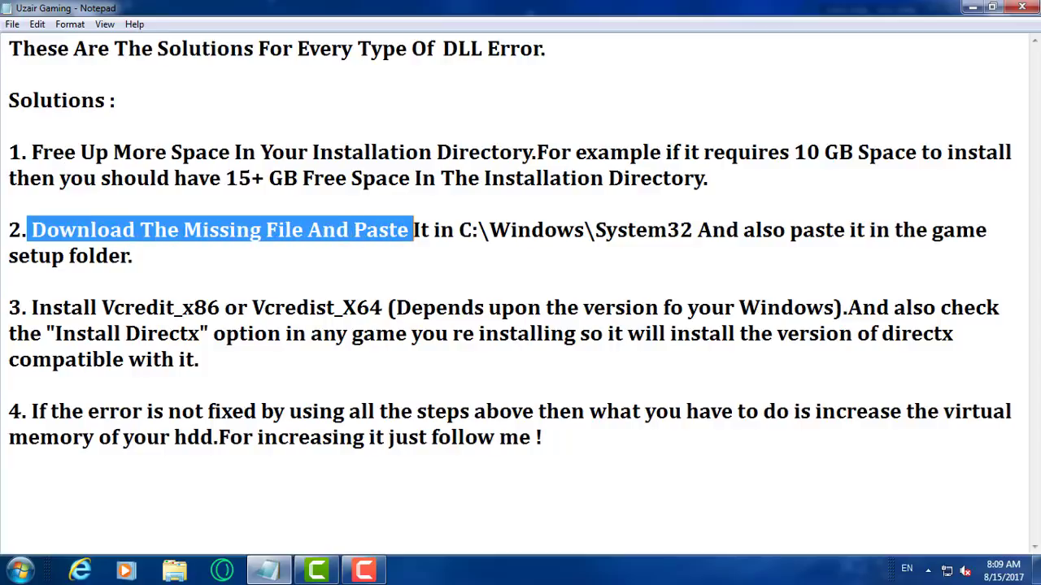
key("shift+Right")
key("shift+Right")
key("shift+Right")
key("shift+Right")
key("shift+Right")
key("shift+Right")
key("shift+Right")
key("shift+Right")
key("shift+Right")
key("shift+Right")
key("shift+Right")
key("shift+Right")
key("shift+Right")
key("shift+Right")
key("shift+Right")
key("shift+Right")
key("shift+Right")
key("shift+Right")
key("shift+Right")
key("shift+Right")
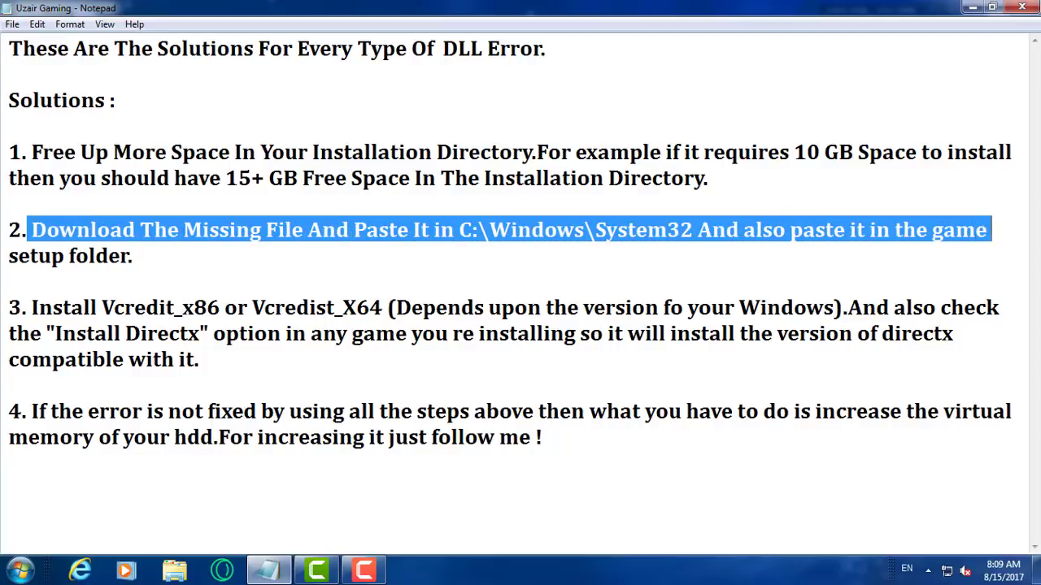
key("shift+Right")
key("shift+End")
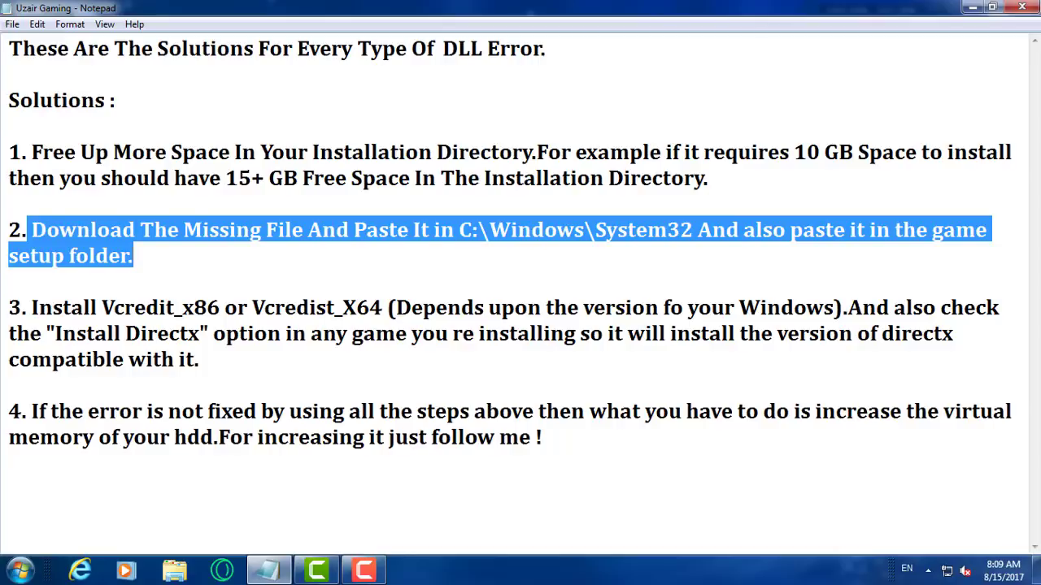
left_click(138, 257)
- Minimize the notes and copy the ISDone.dll file from the desktop
left_click(972, 7)
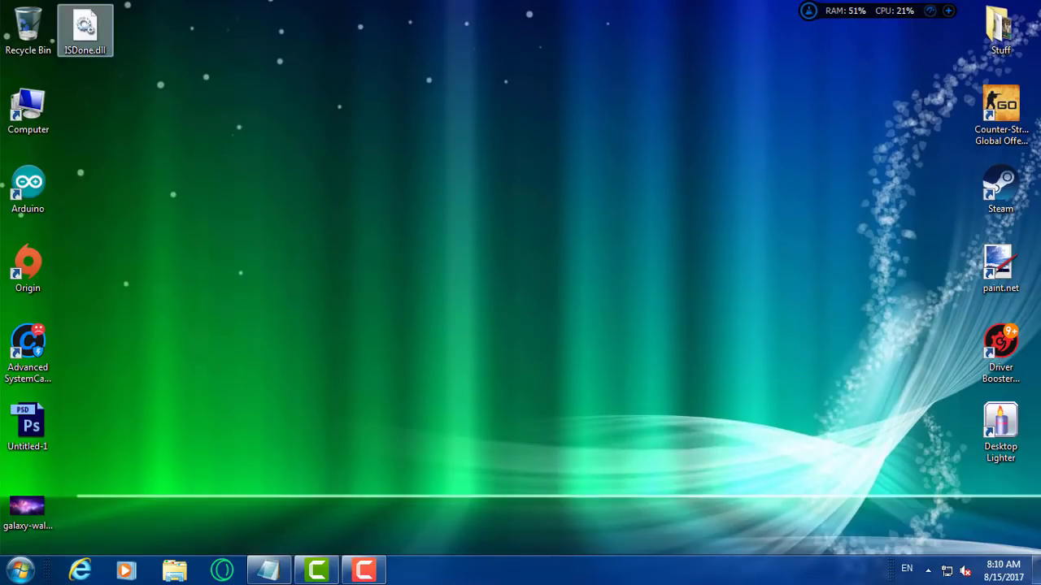
right_click(96, 39)
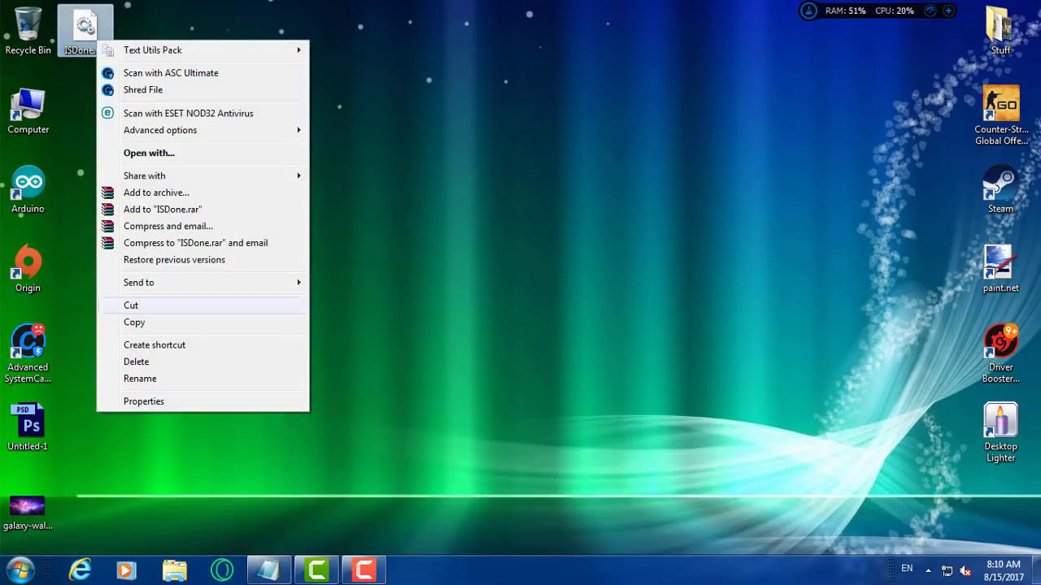
left_click(134, 322)
left_click(222, 397)
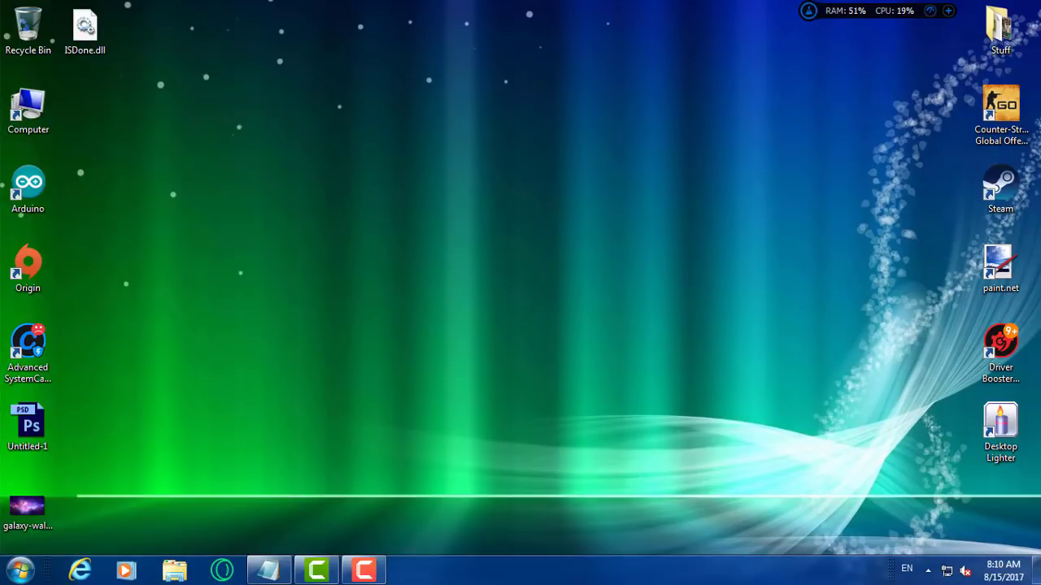
- Open the C:\Windows\System32 folder in Windows Explorer
left_click(174, 570)
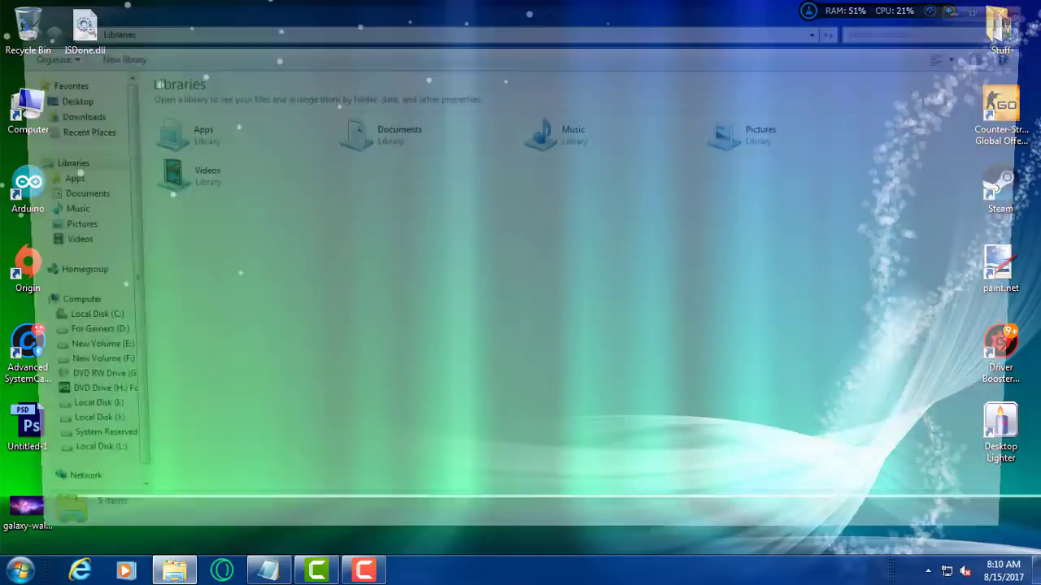
left_click(174, 570)
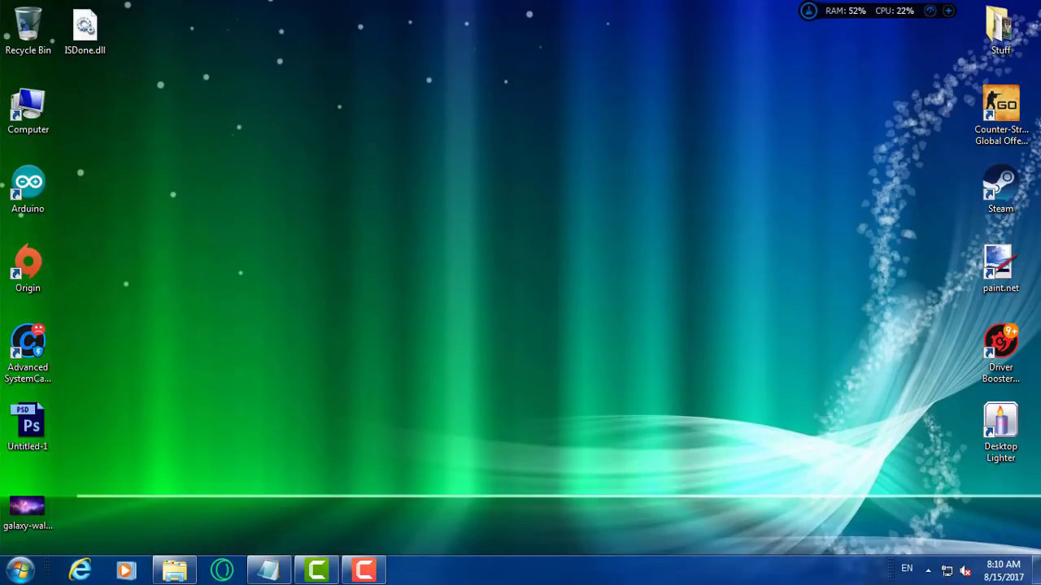
left_click(174, 570)
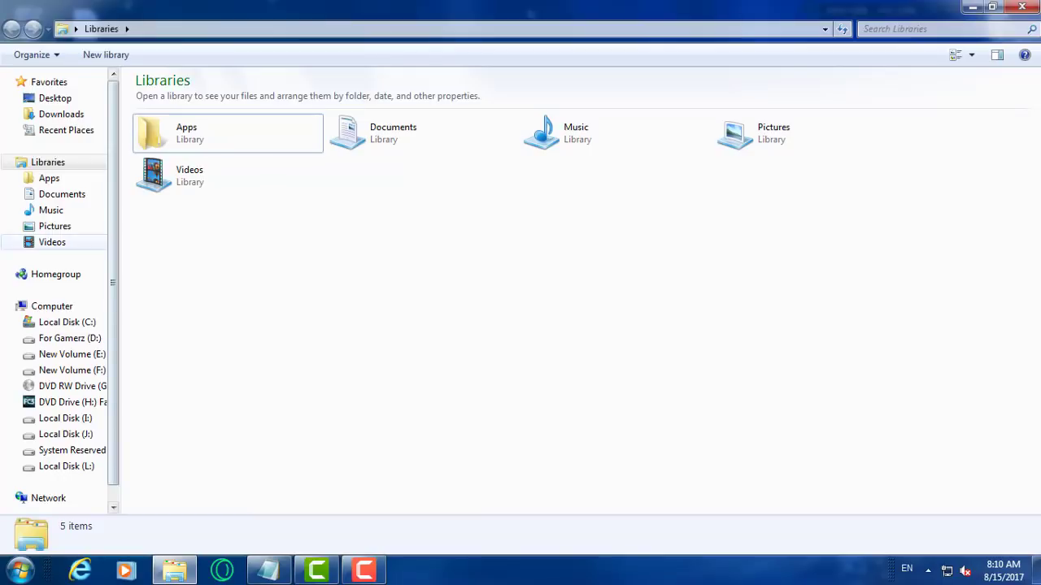
left_click(52, 306)
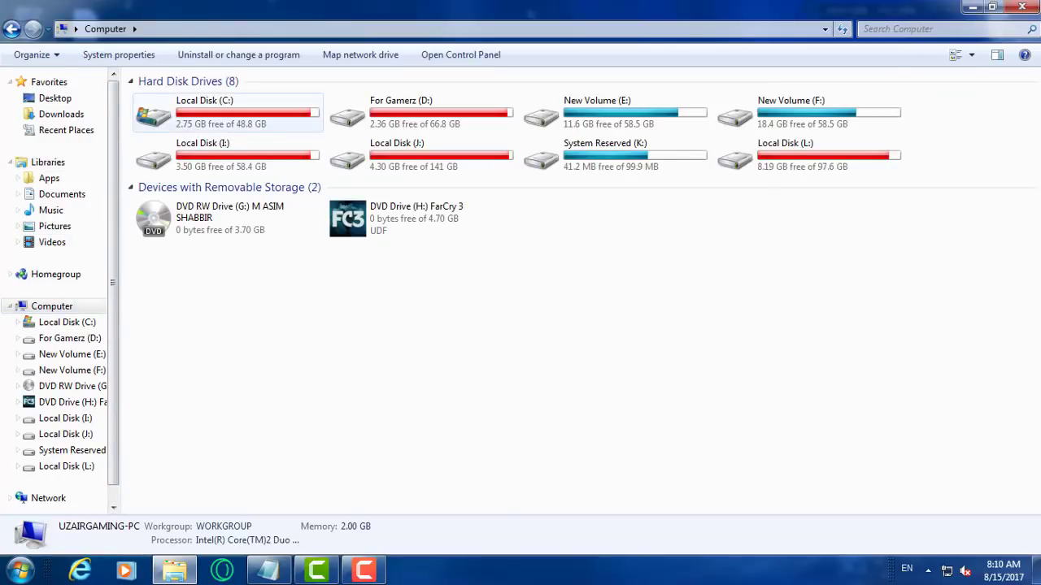
double_click(204, 109)
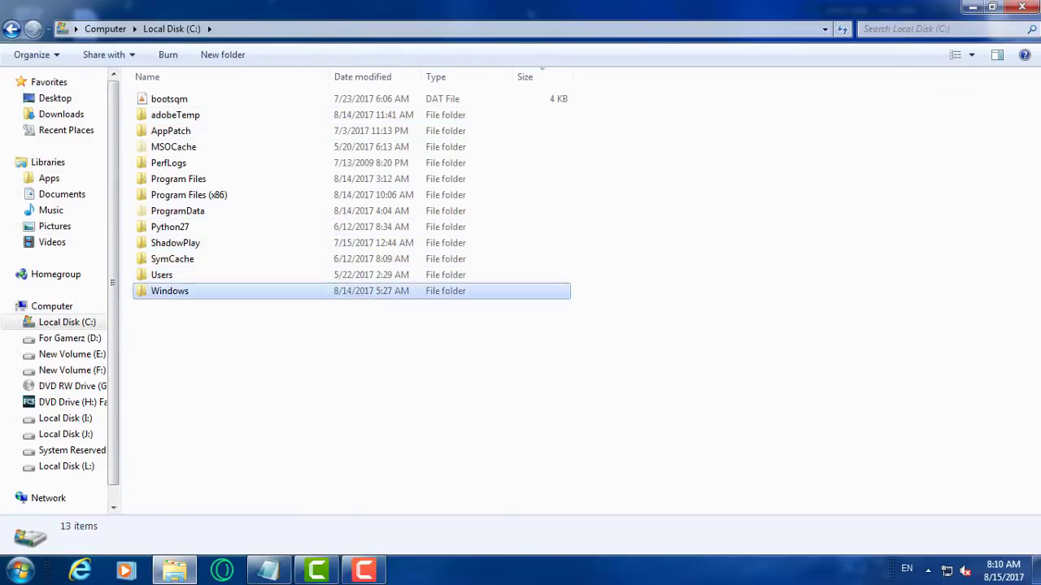
double_click(170, 290)
left_click(203, 242)
key("s")
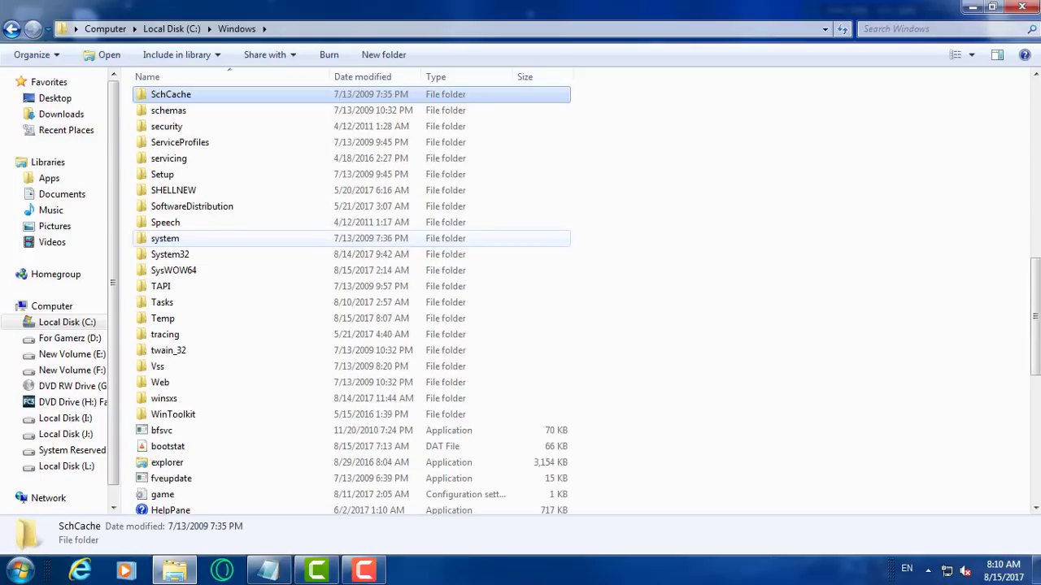
double_click(175, 254)
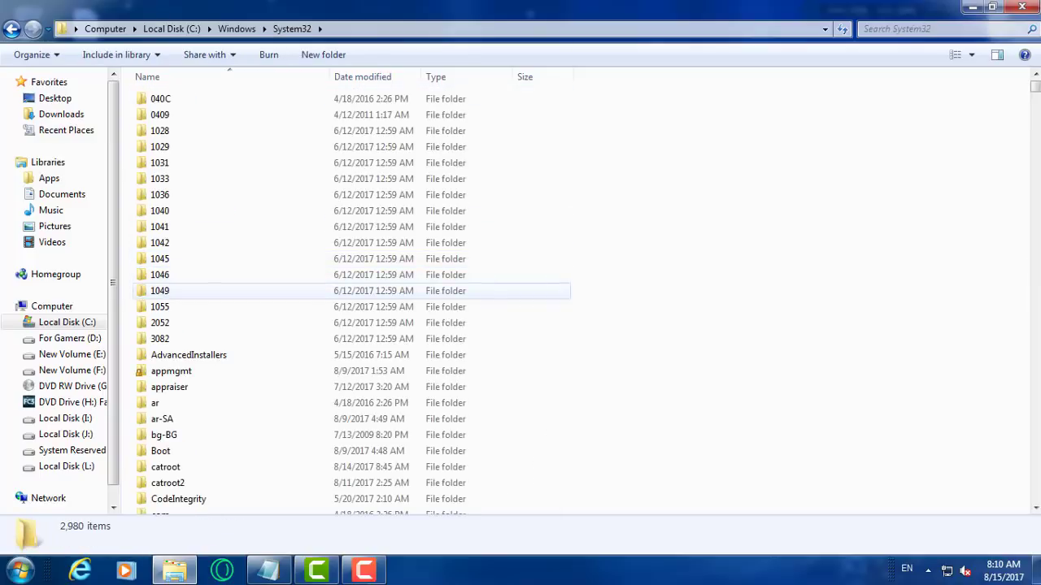
- Paste ISDone.dll into the System32 folder, granting administrator permission for the copy
right_click(647, 265)
left_click(674, 351)
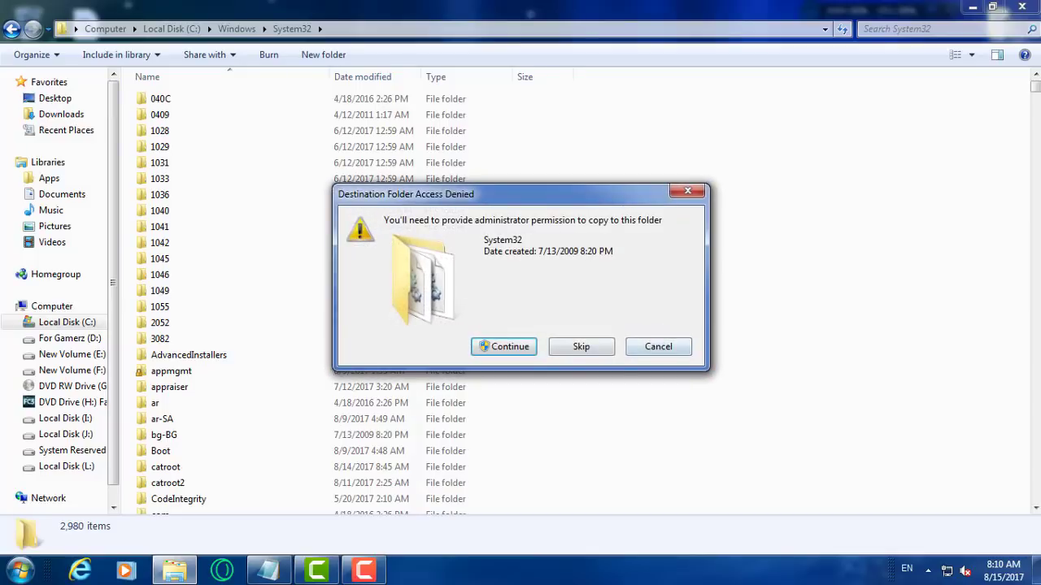
left_click(504, 348)
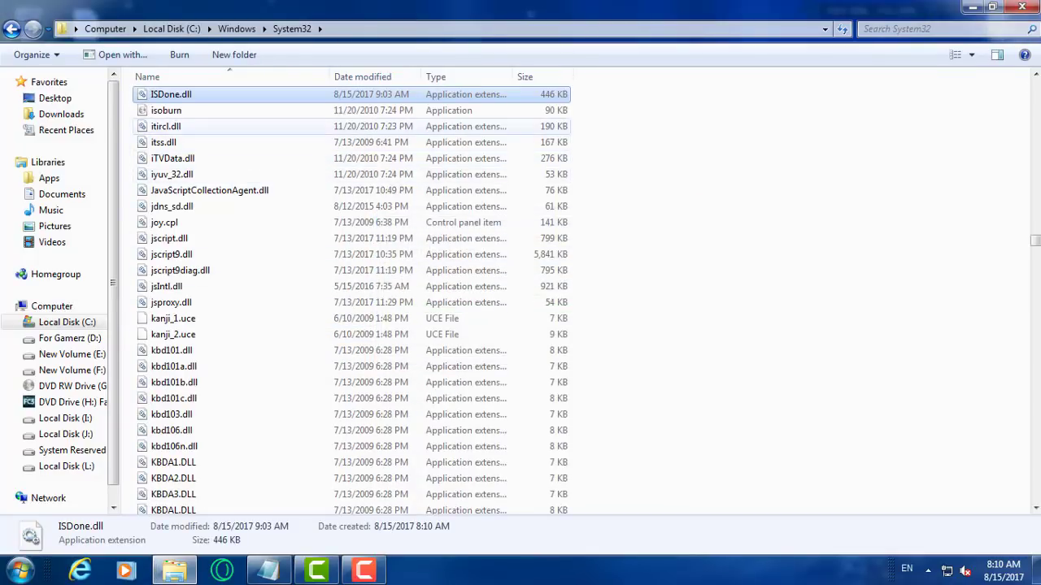
left_click(687, 195)
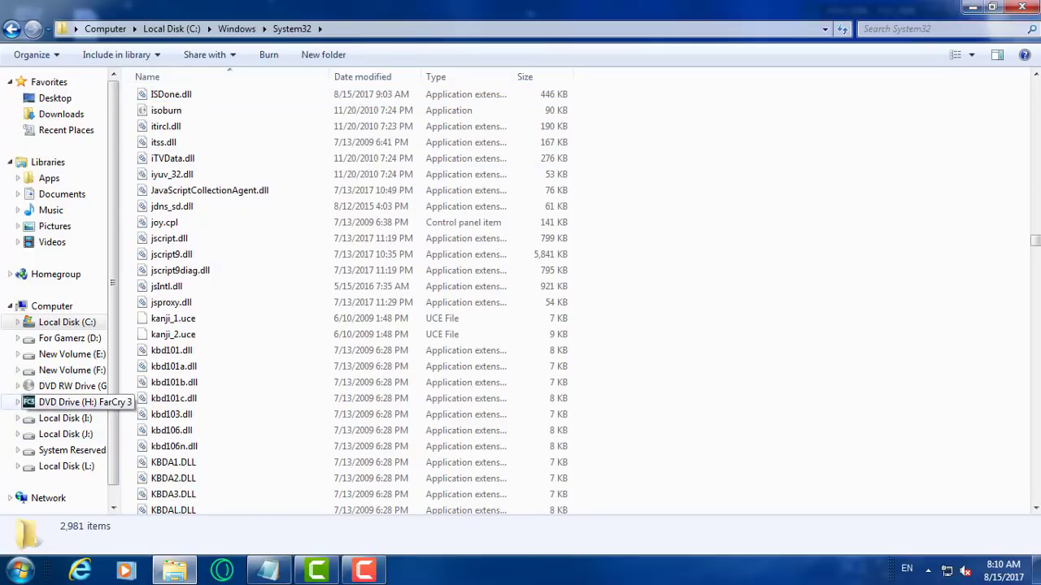
- Try to paste ISDone.dll into the FarCry 3 setup folder on DVD Drive (H:), and close the folder window
left_click(65, 402)
right_click(344, 204)
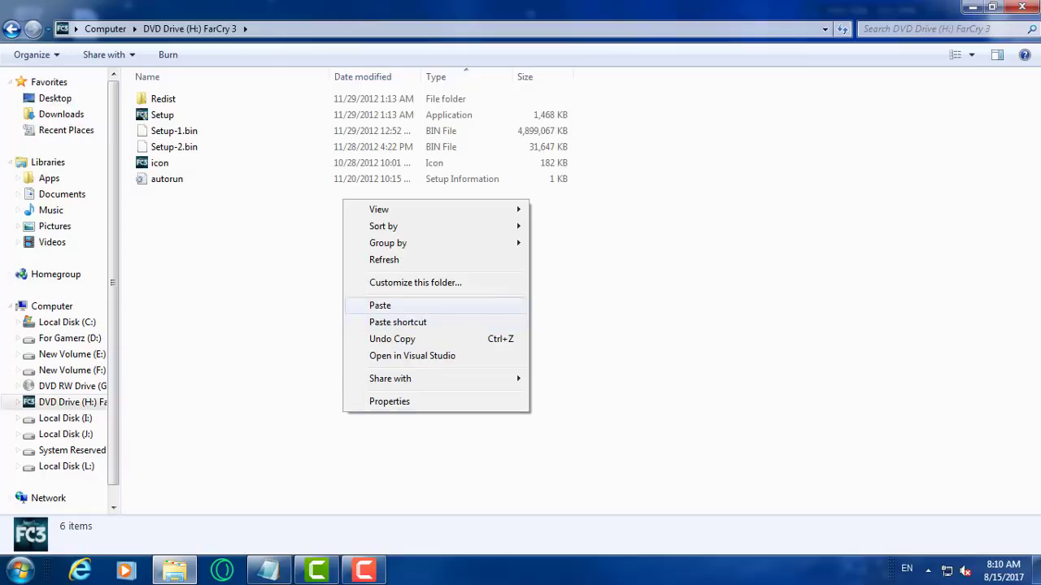
left_click(374, 305)
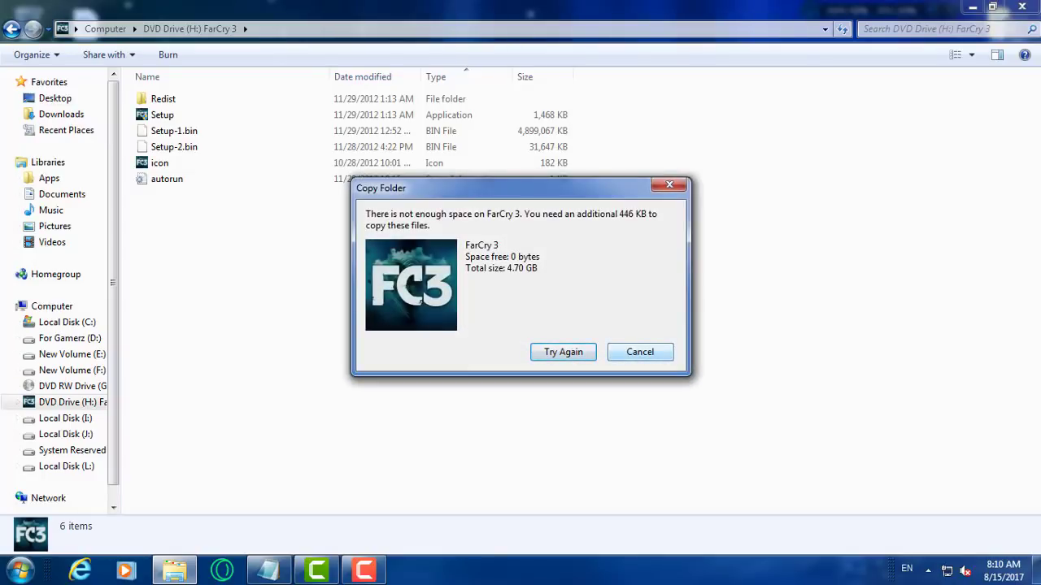
left_click(640, 353)
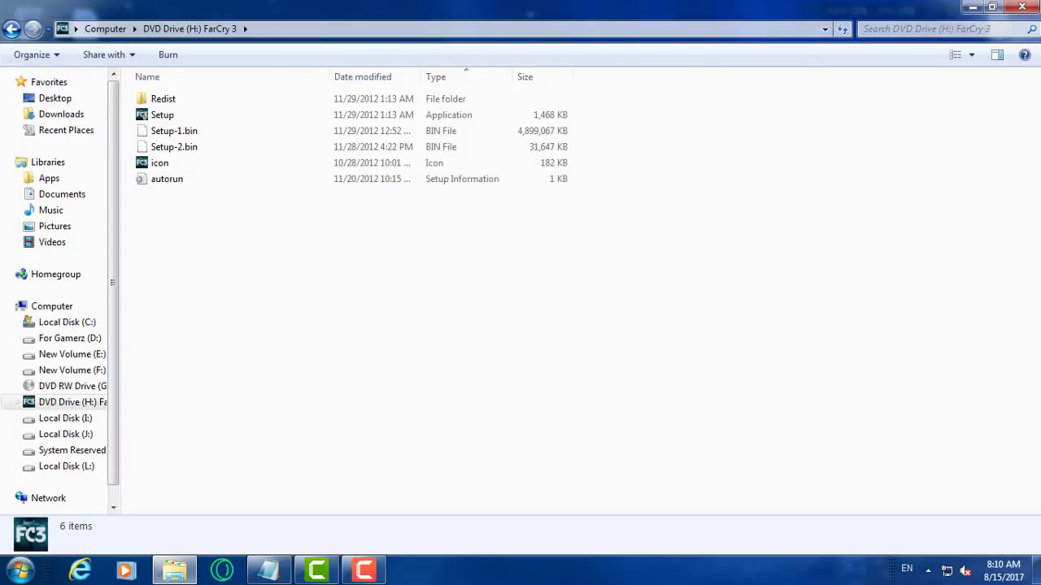
left_click(1022, 7)
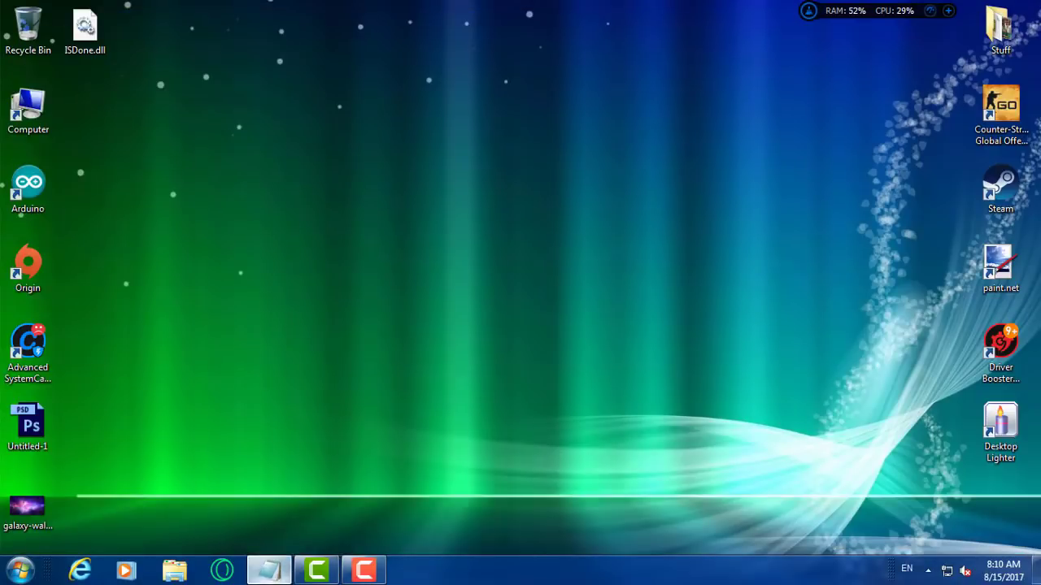
- Return to the Notepad notes and review solution 2 and solution 3 on installing Vcredist and DirectX
left_click(270, 570)
left_click_drag(9, 231, 135, 257)
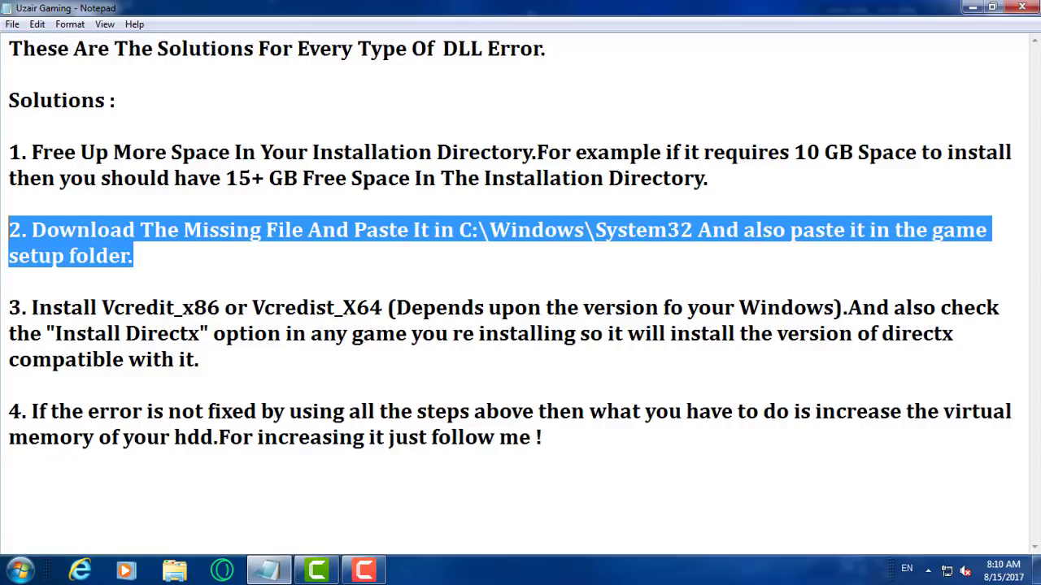
left_click(120, 256)
left_click_drag(31, 308, 200, 359)
left_click(200, 359)
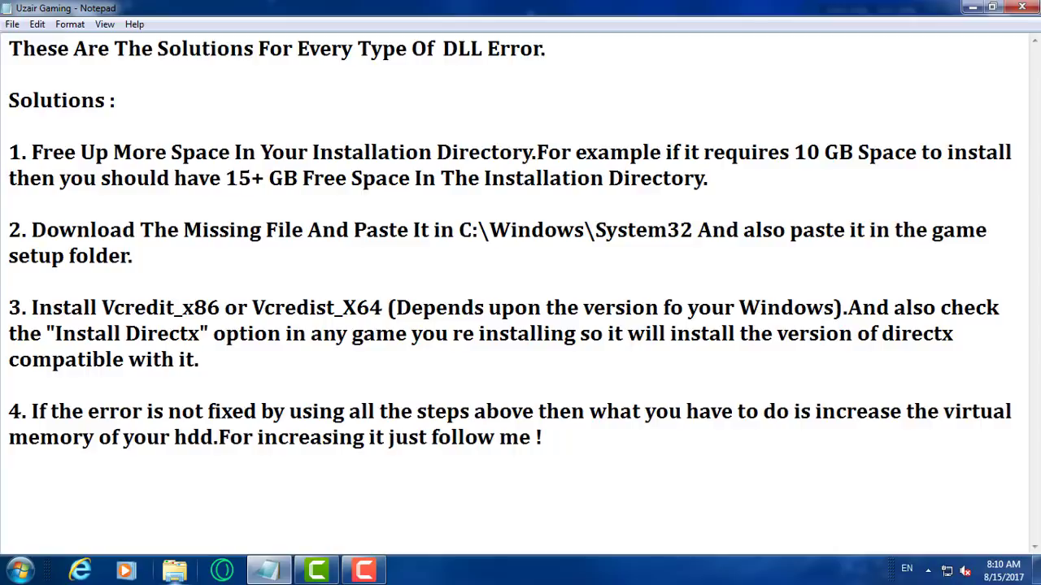
- Open the new data\setups folder on Local Disk (L:) in Windows Explorer
left_click(174, 570)
left_click(65, 466)
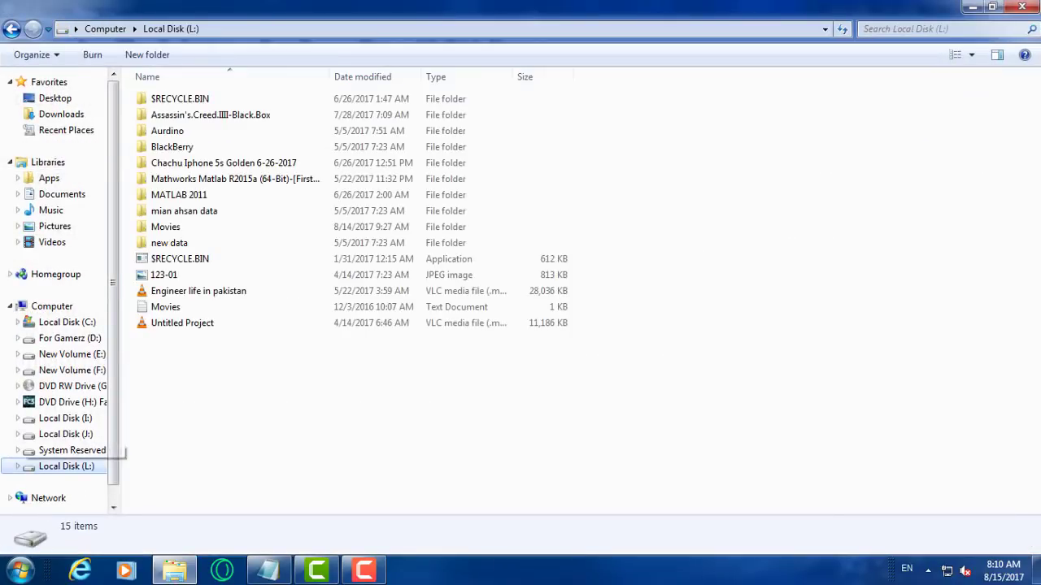
double_click(169, 242)
double_click(163, 114)
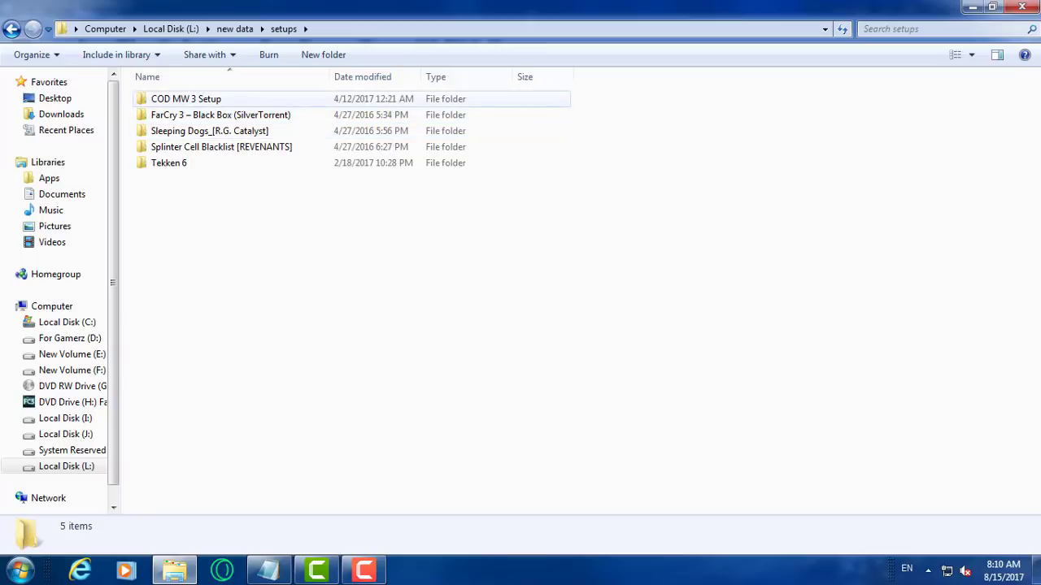
- Look through the COD MW 3, FarCry 3 and Sleeping Dogs setup folders, and open the redist folder of Splinter Cell Blacklist [REVENANTS]
double_click(185, 98)
left_click(12, 29)
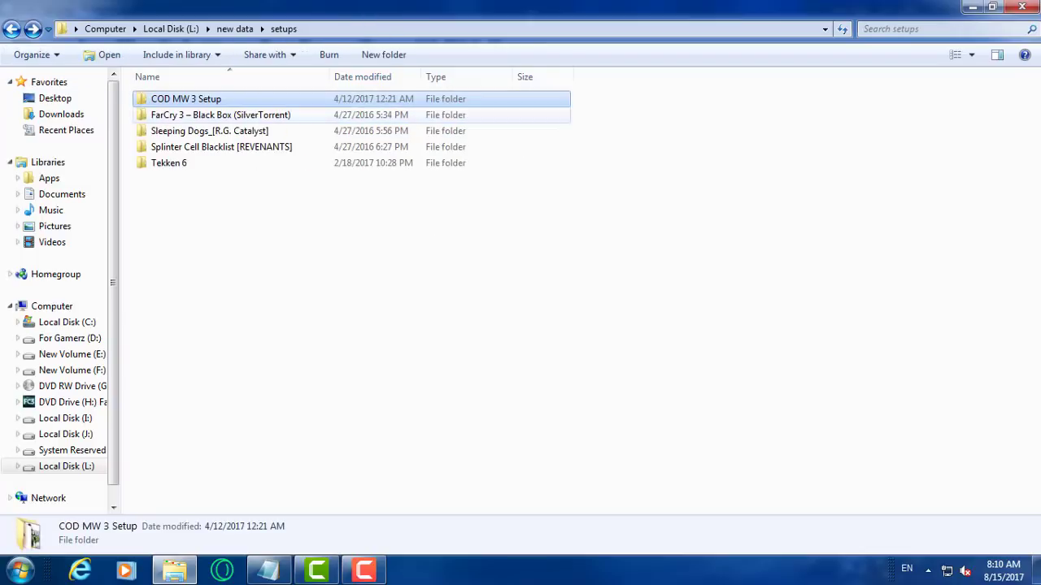
double_click(220, 115)
left_click(11, 29)
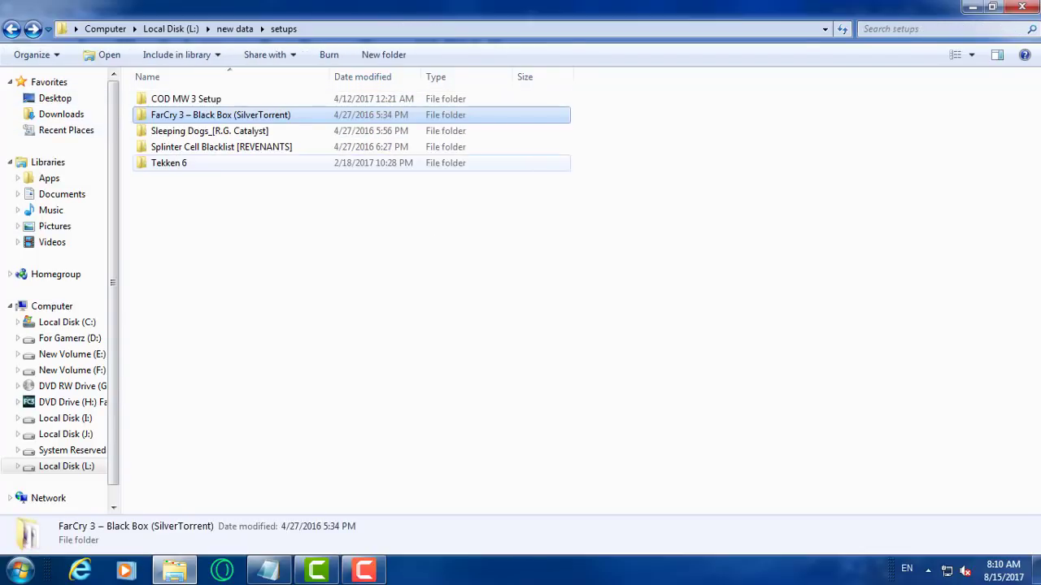
double_click(209, 131)
left_click(11, 28)
double_click(221, 147)
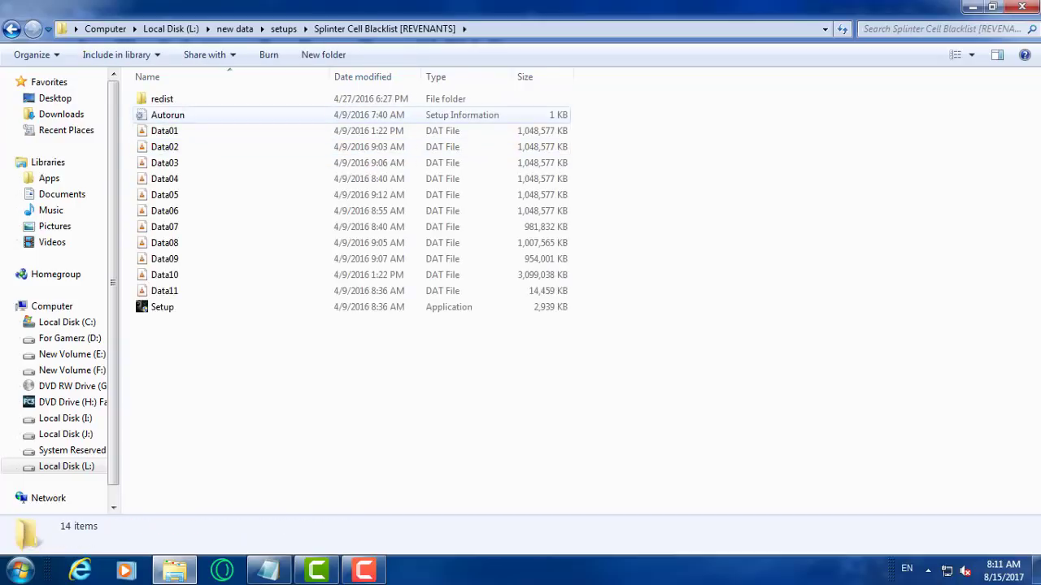
double_click(171, 98)
- Try to install vcredist_x86 from the redist folder, and dismiss the setup and compatibility dialogs
double_click(175, 115)
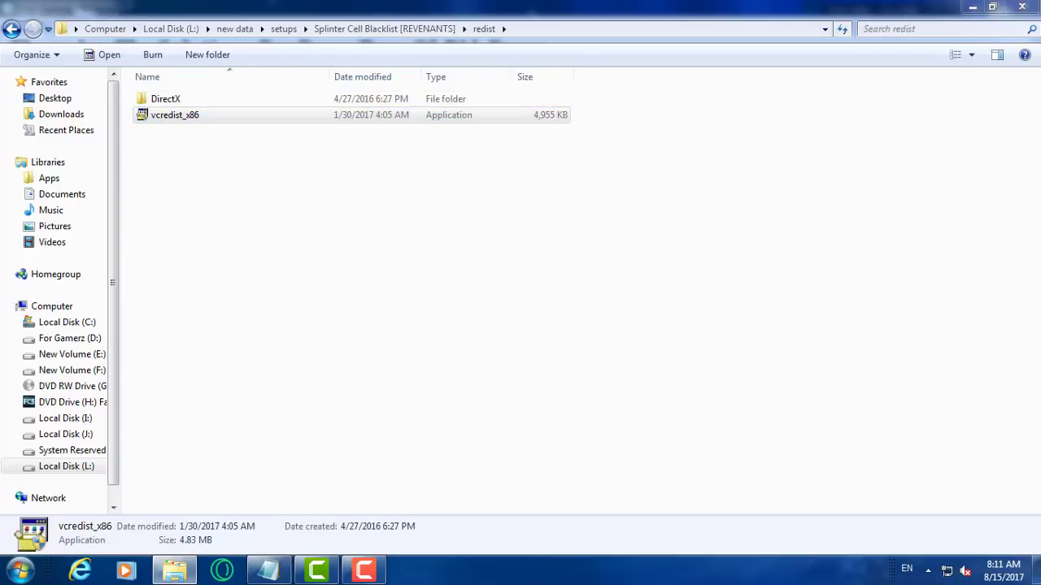
key("Return")
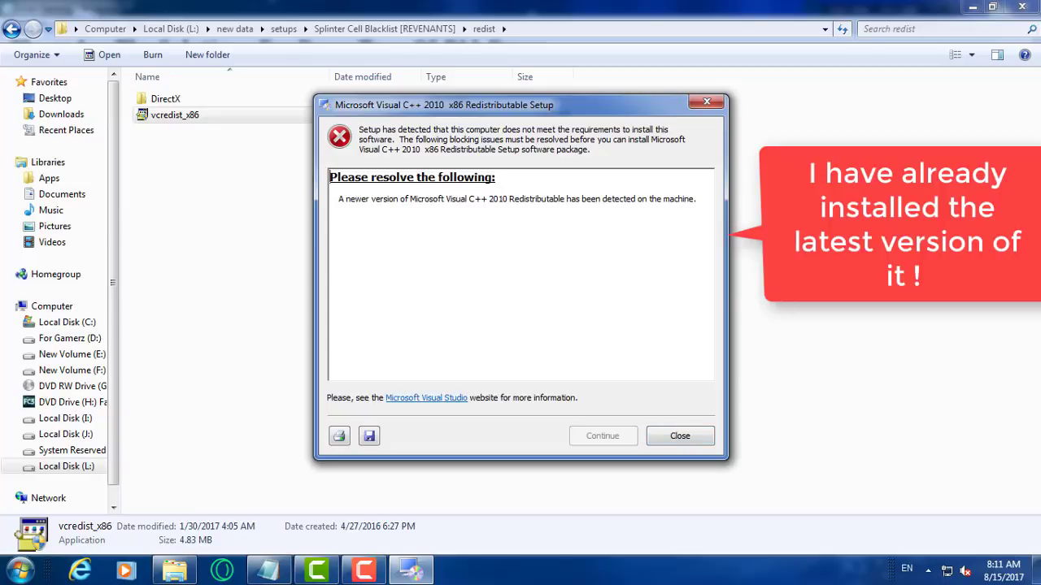
left_click_drag(520, 104, 366, 106)
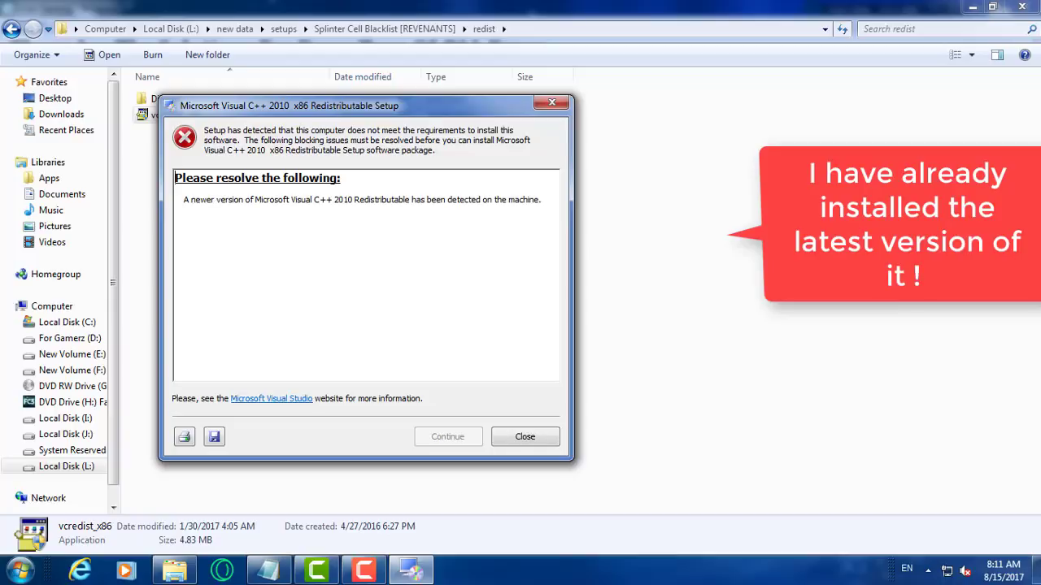
left_click(525, 437)
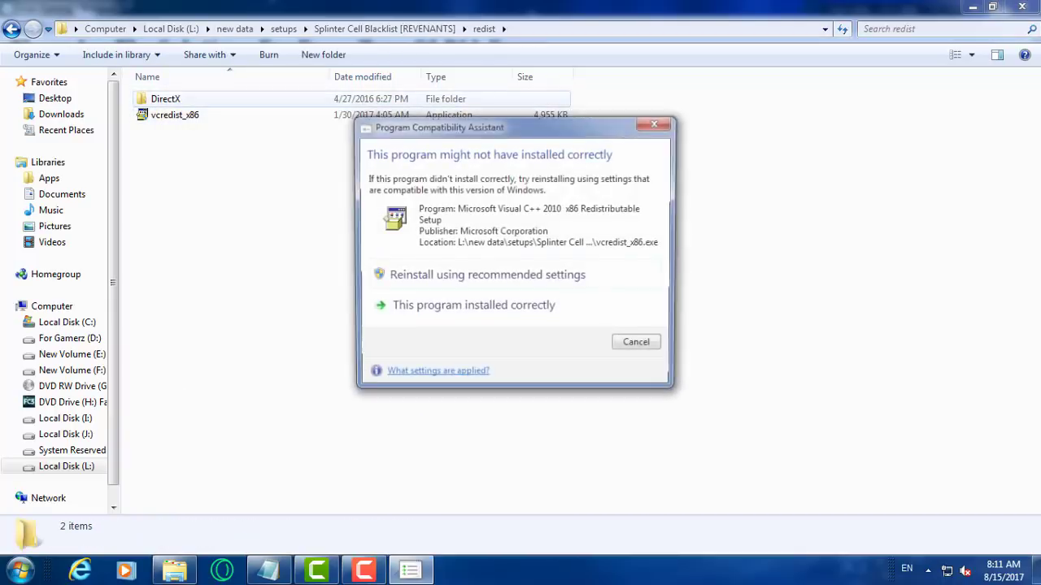
key("Escape")
- Return to the Notepad notes and review solution 4 on increasing the virtual memory, clearing the open windows from the desktop when finished
left_click(268, 570)
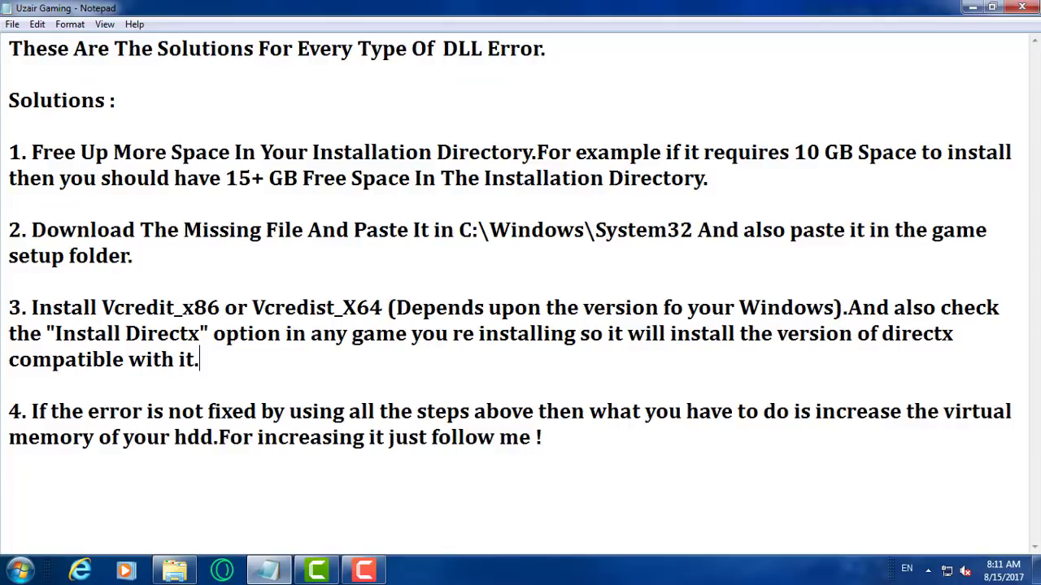
left_click_drag(28, 411, 548, 437)
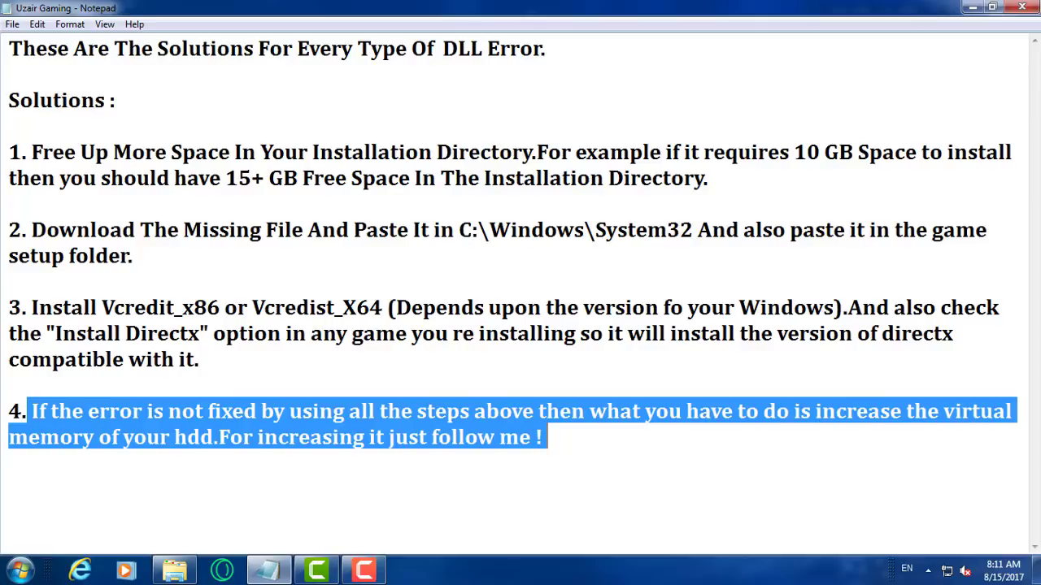
left_click(521, 438)
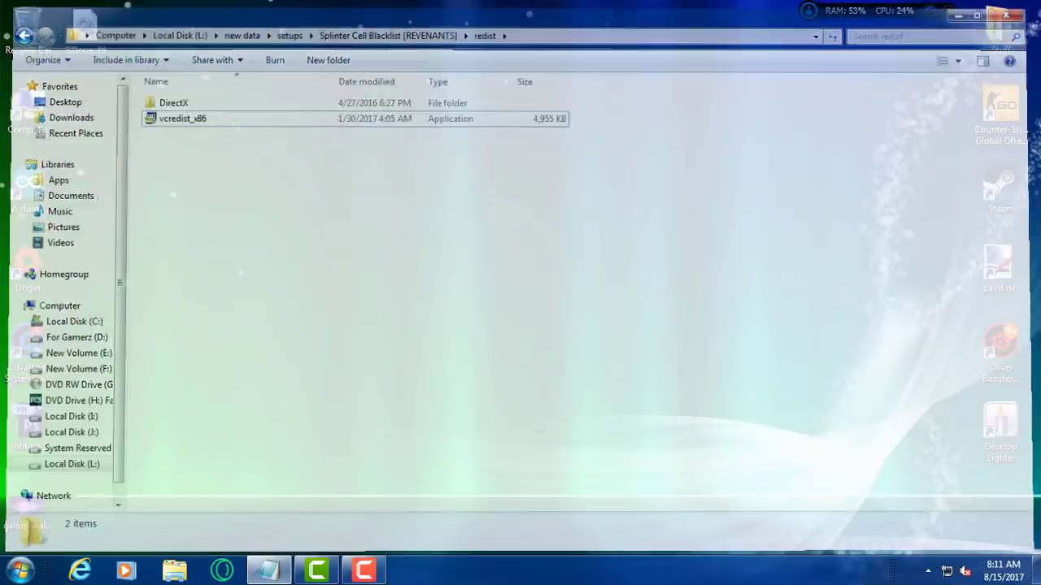
left_click_drag(522, 306, 508, 341)
- Open the computer's system information from Windows Explorer and bring up the advanced system settings
left_click(175, 571)
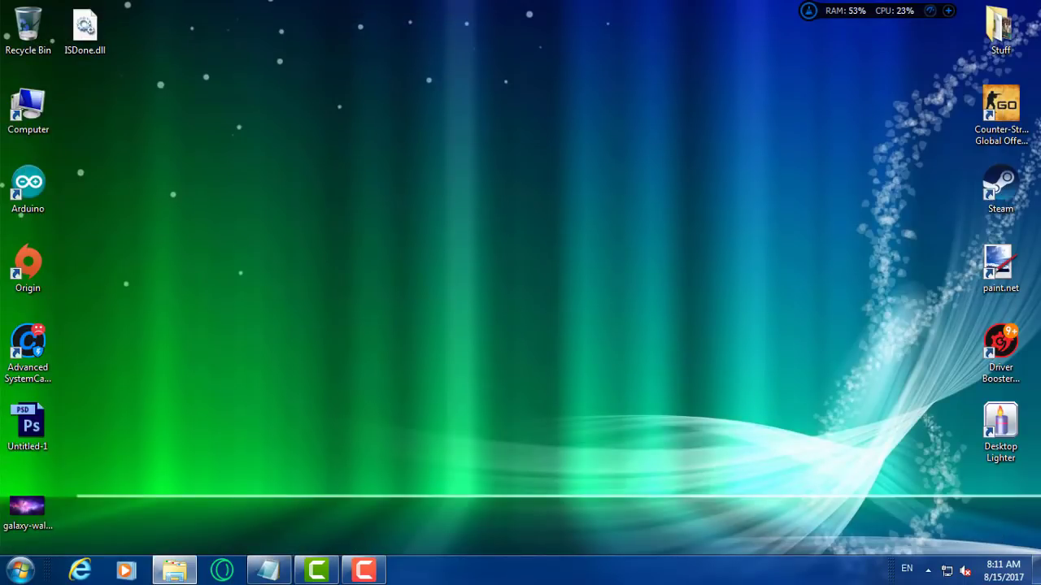
left_click(51, 305)
right_click(304, 374)
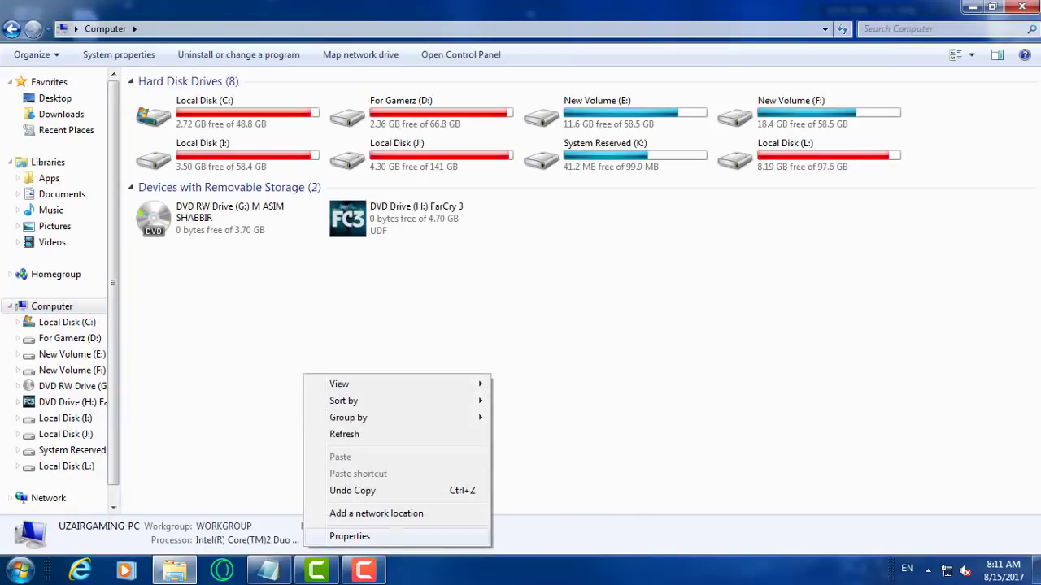
left_click(349, 536)
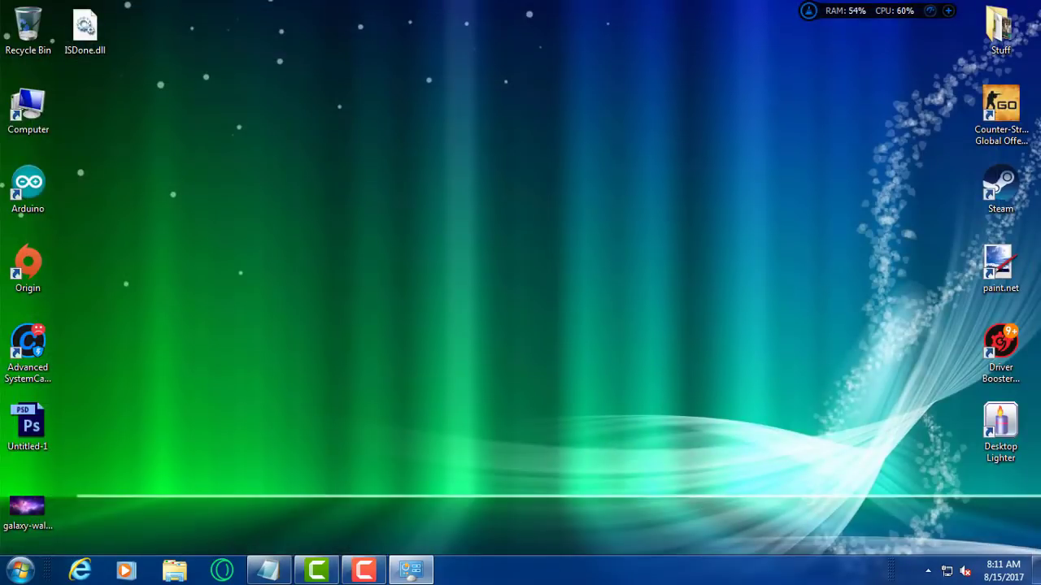
left_click(411, 571)
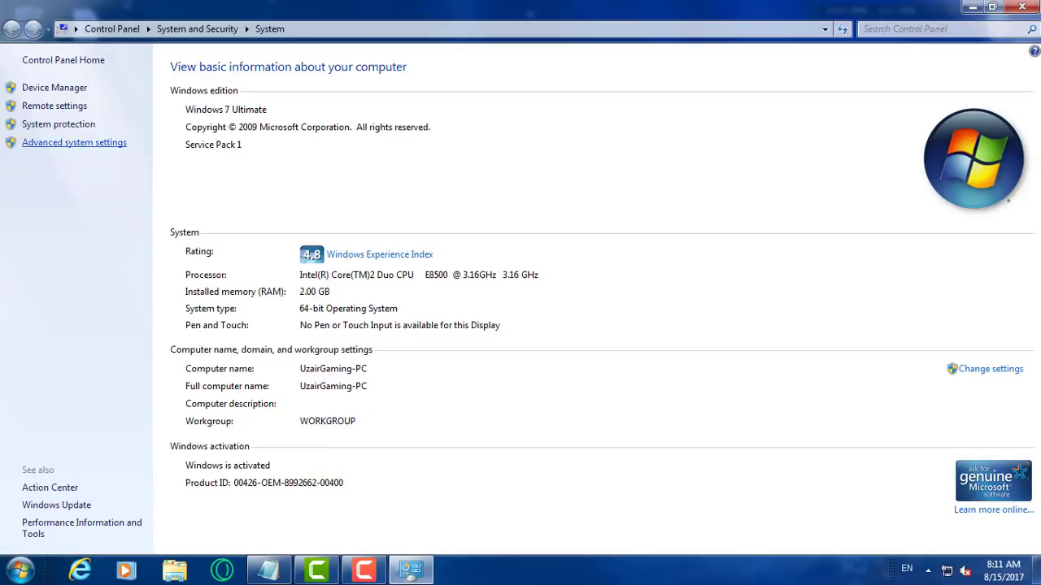
left_click(74, 142)
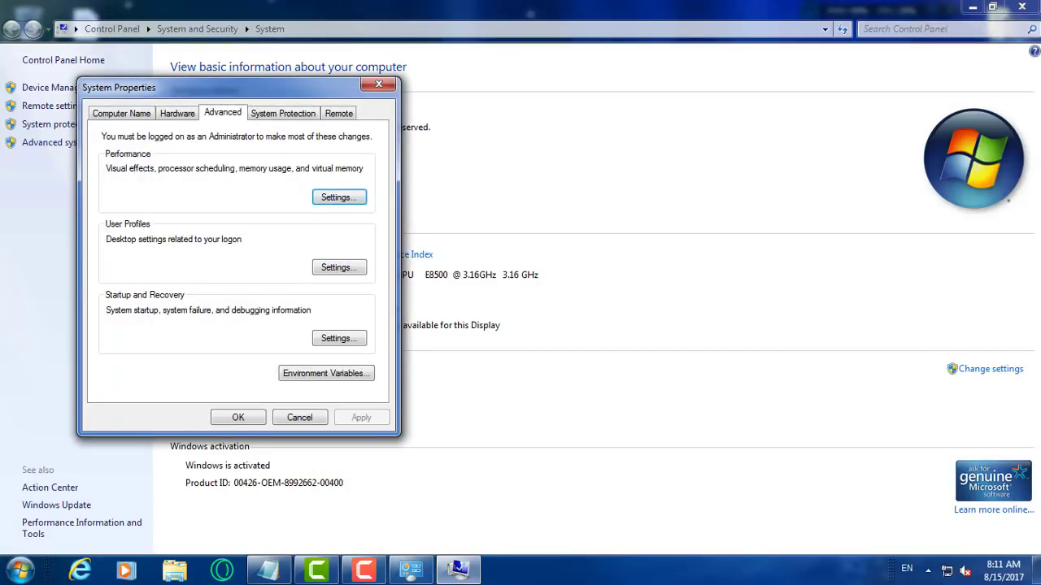
- Open the Virtual Memory settings through the advanced Performance Options in System Properties
left_click_drag(203, 87, 488, 93)
left_click(405, 119)
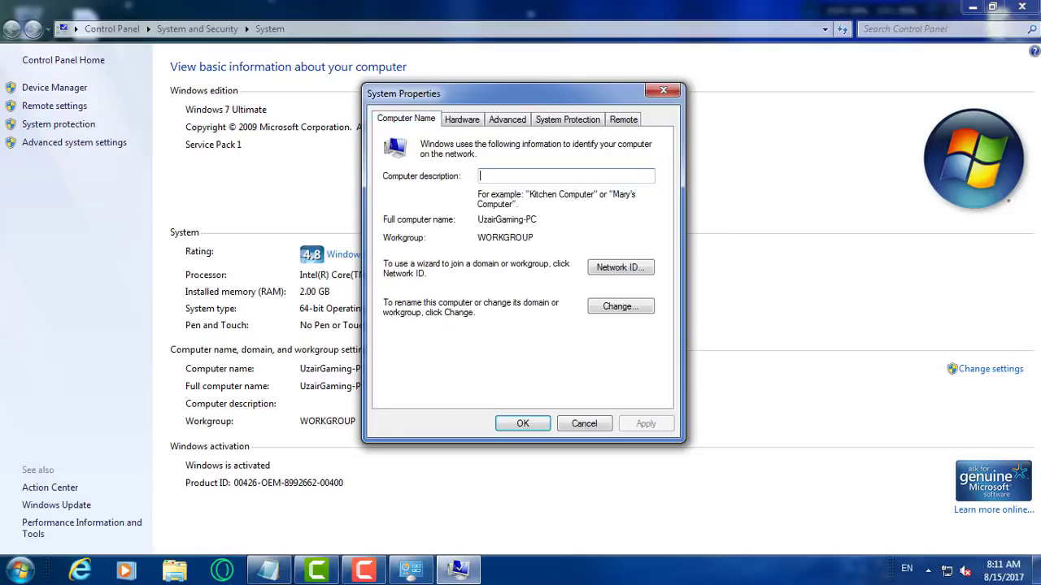
left_click(507, 118)
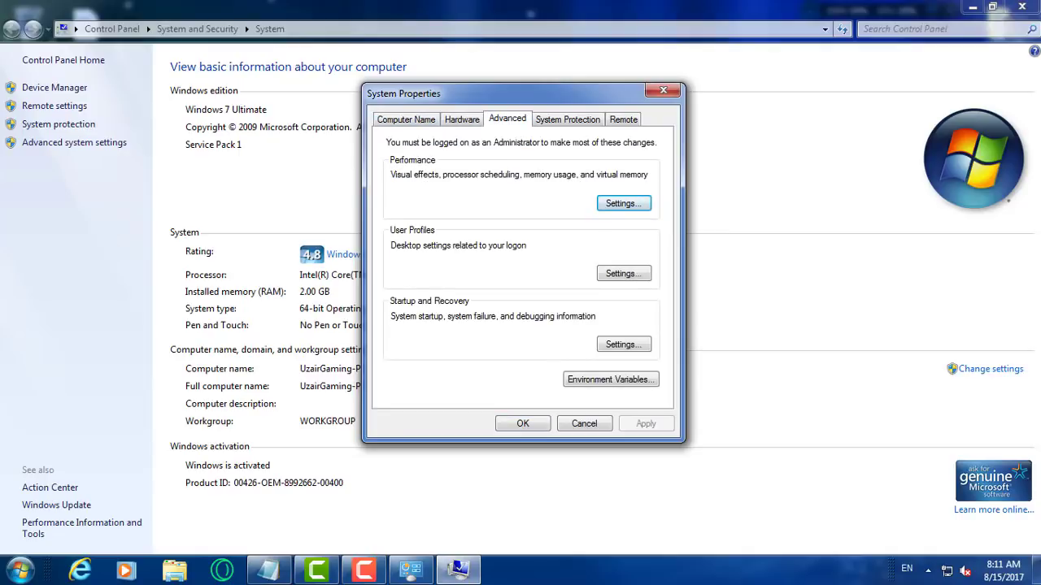
key("Return")
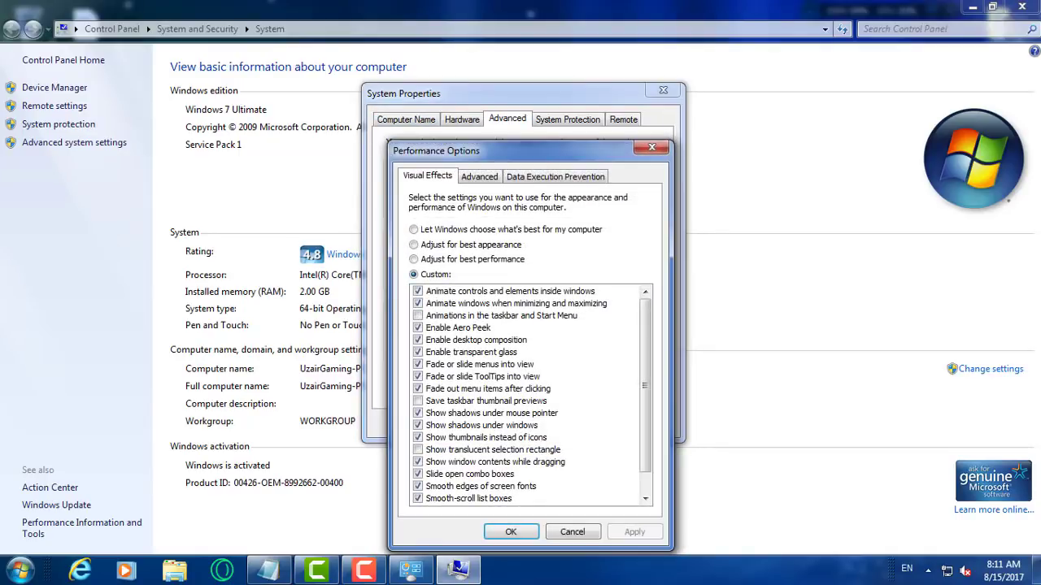
left_click(480, 176)
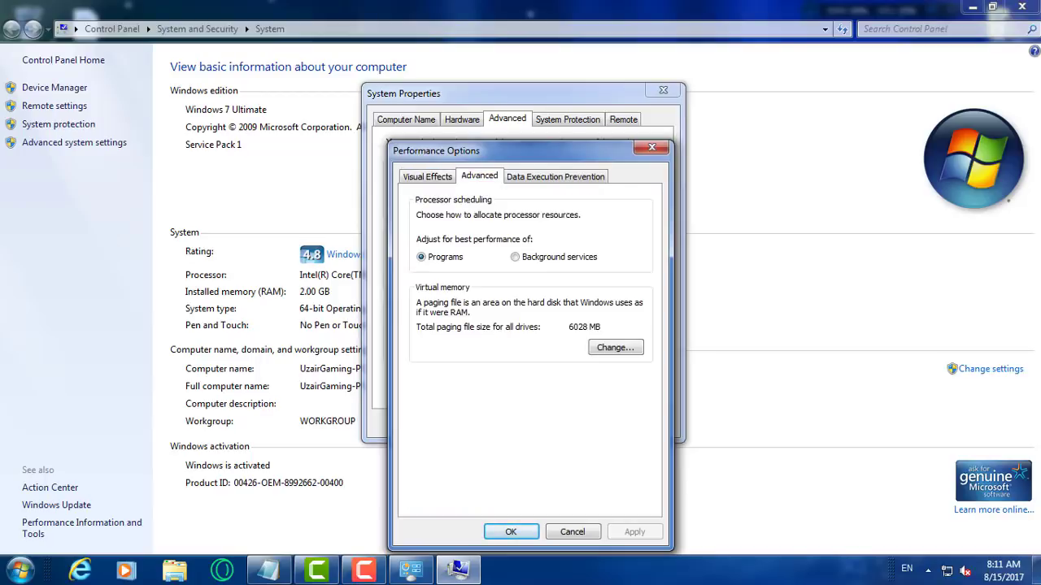
key("alt+c")
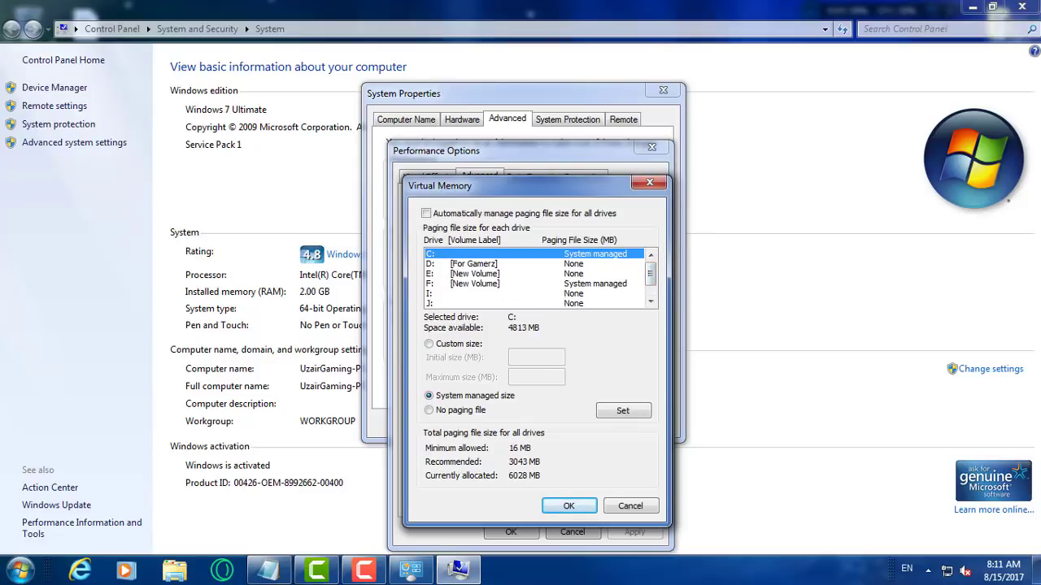
- Give drive F: a custom paging file size with initial size 100 MB and maximum size 3000 MB, and accept the Virtual Memory settings
left_click_drag(529, 186, 570, 154)
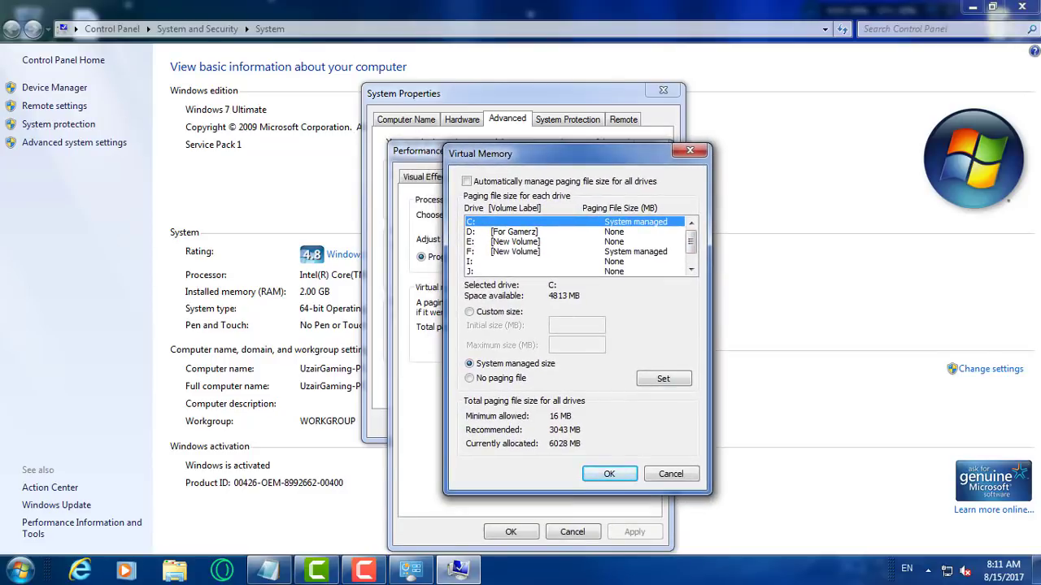
left_click(574, 252)
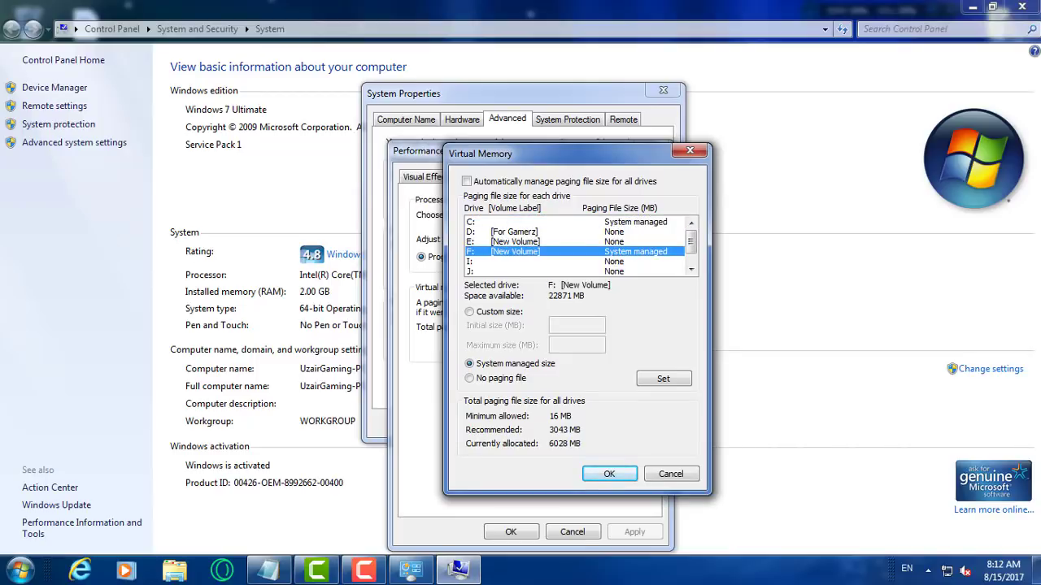
left_click(574, 241)
left_click(574, 251)
left_click(497, 378)
left_click(509, 363)
left_click(498, 312)
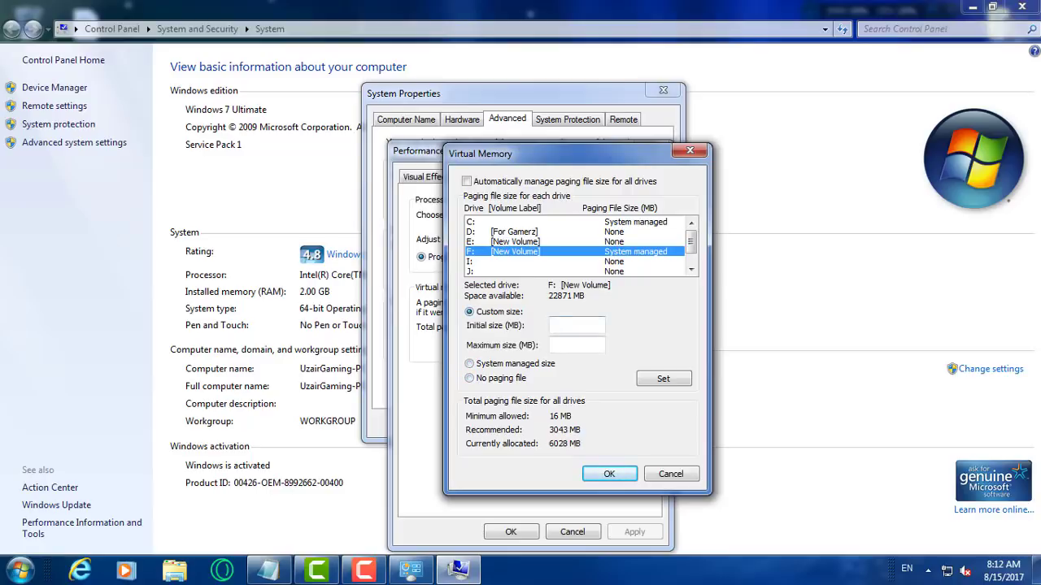
left_click(574, 325)
type("100")
left_click(576, 345)
type("3000")
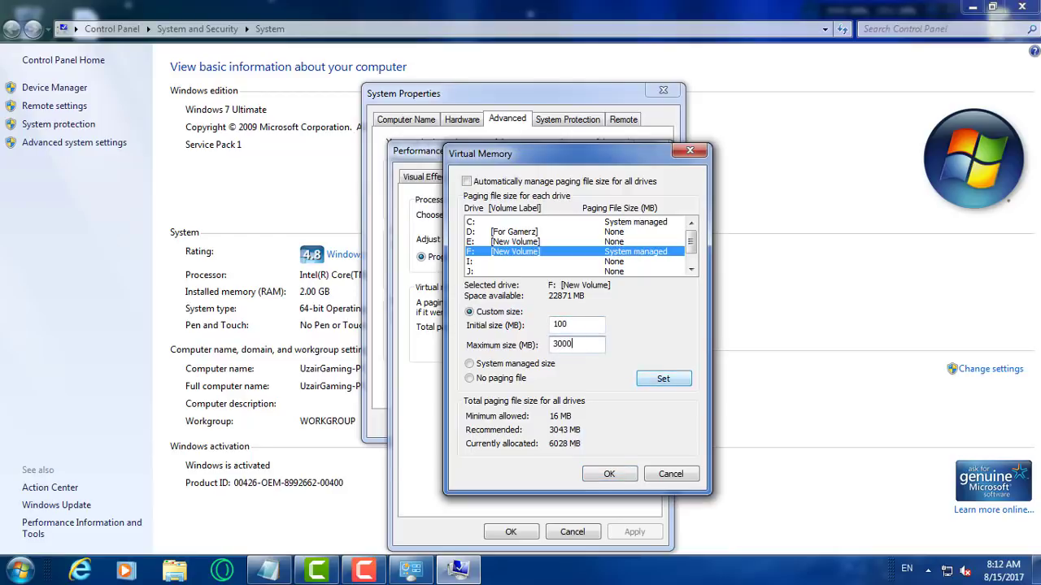
left_click(663, 379)
left_click(609, 474)
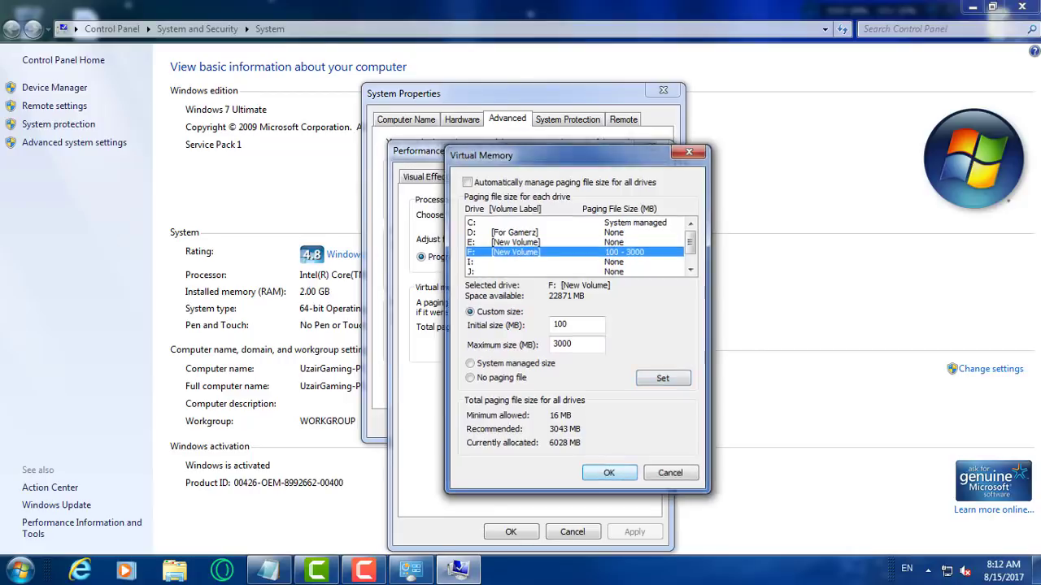
- Accept the restart notice, and close Performance Options and System Properties to bring up the choice of restarting the computer
key("Return")
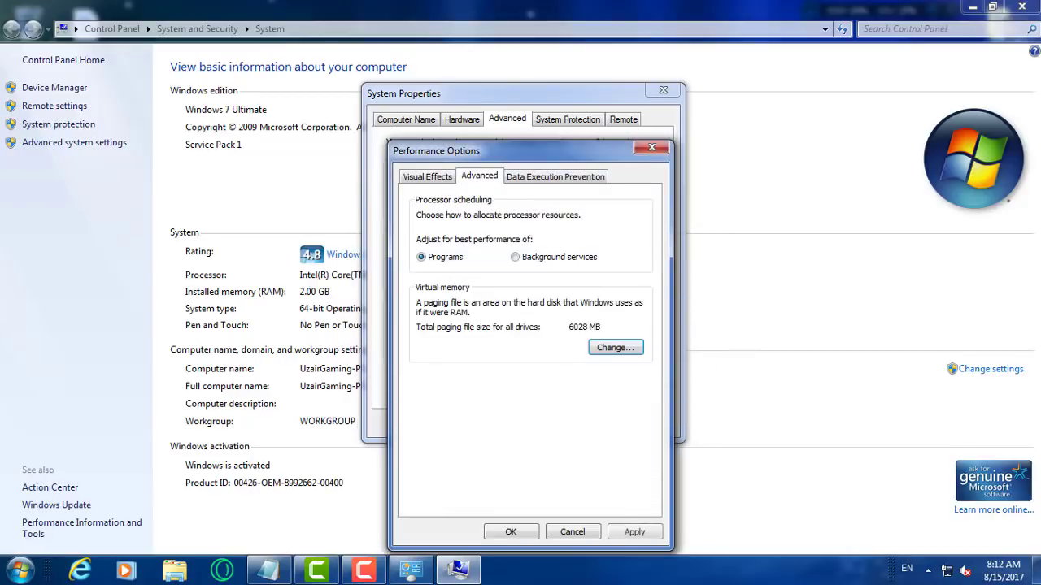
key("Return")
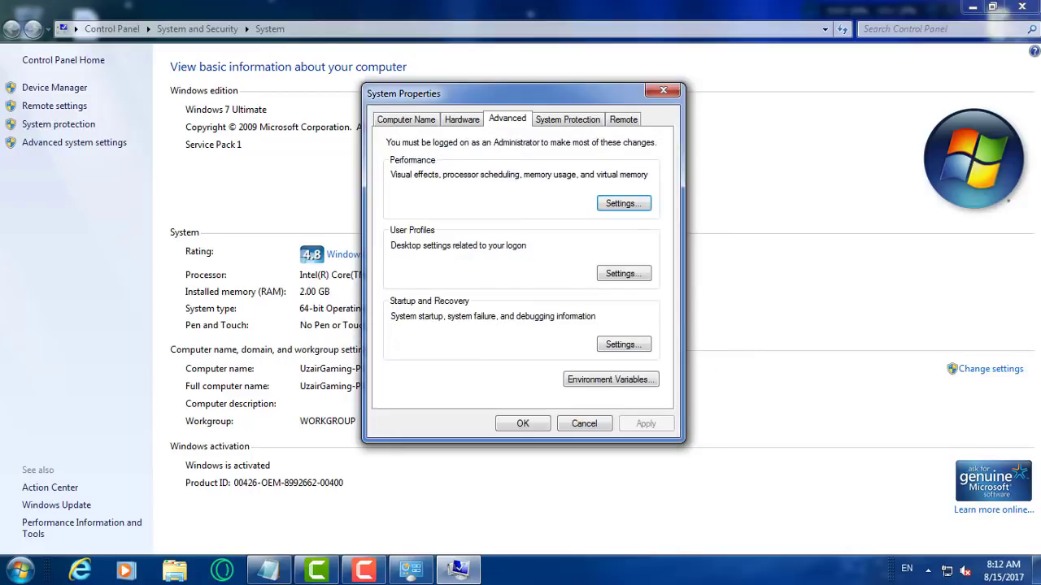
key("Return")
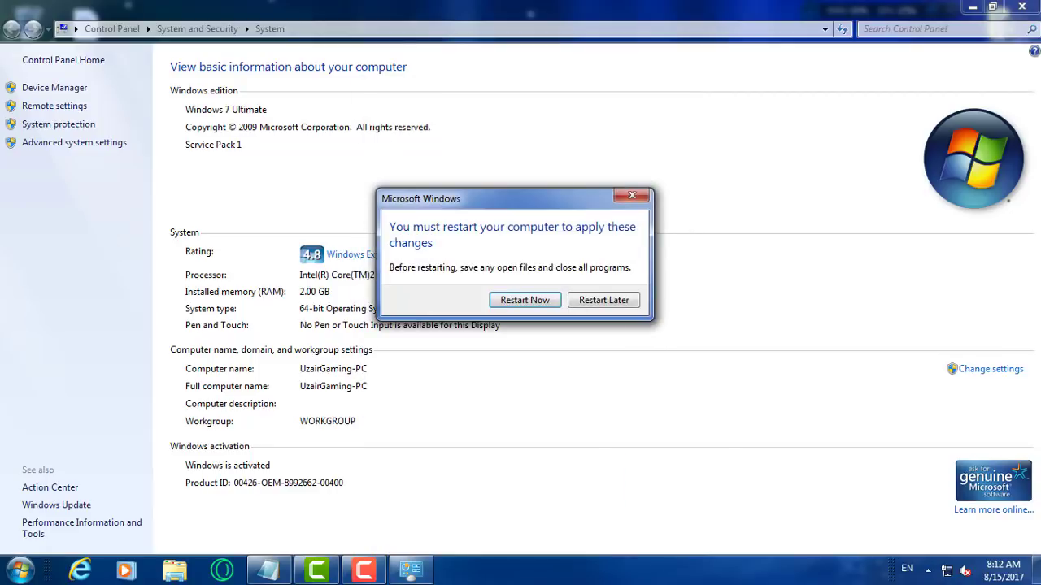
left_click_drag(504, 199, 524, 118)
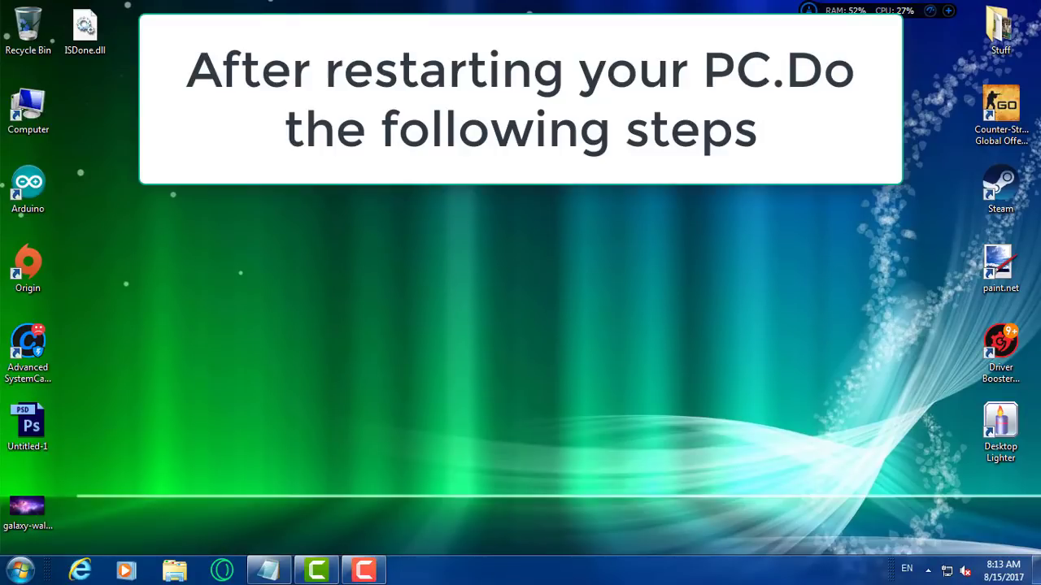
- Open the Run dialog and use %TEMP% to open the temporary files folder
key("super")
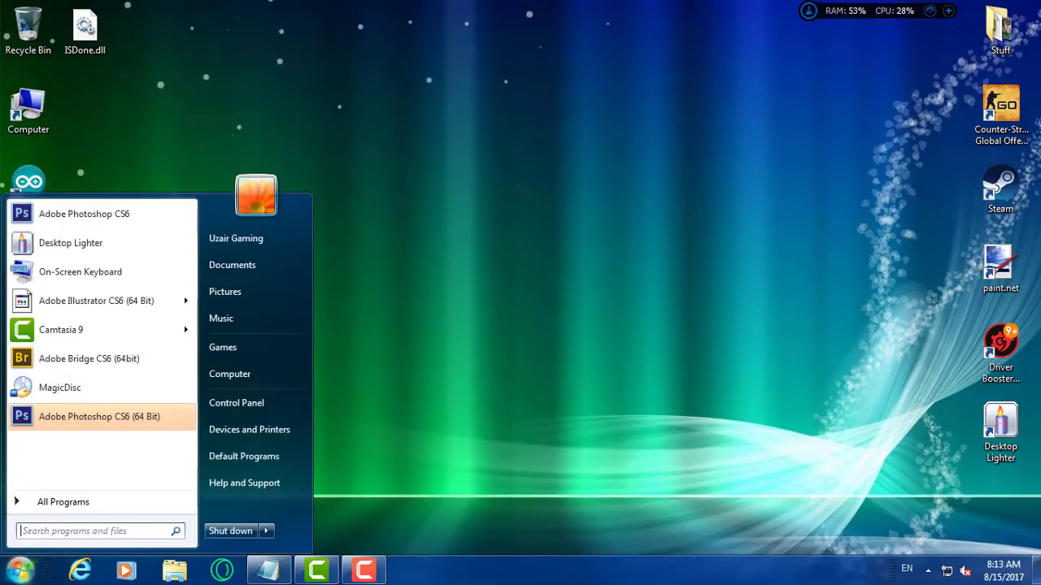
key("super")
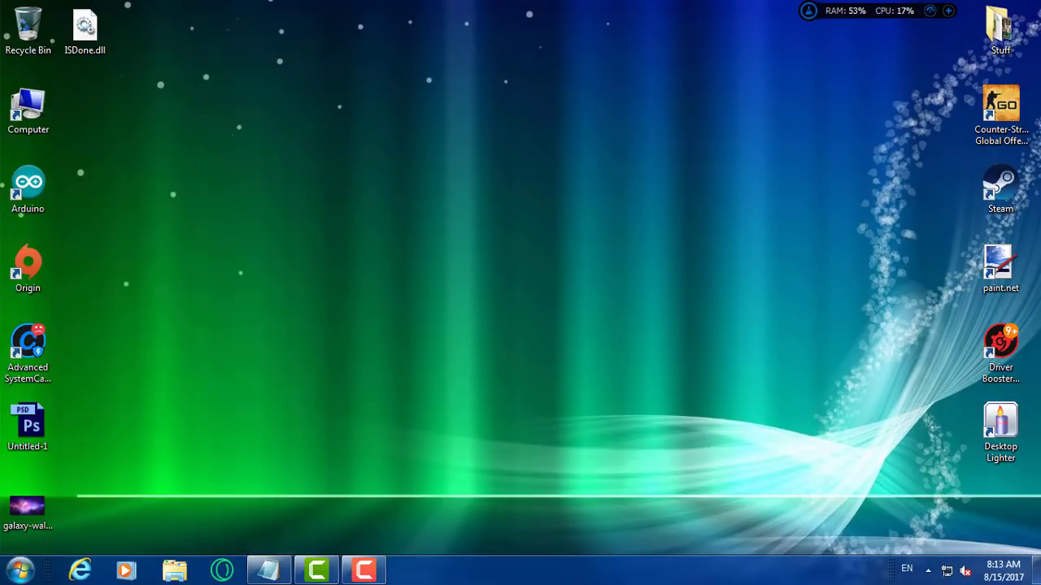
key("super")
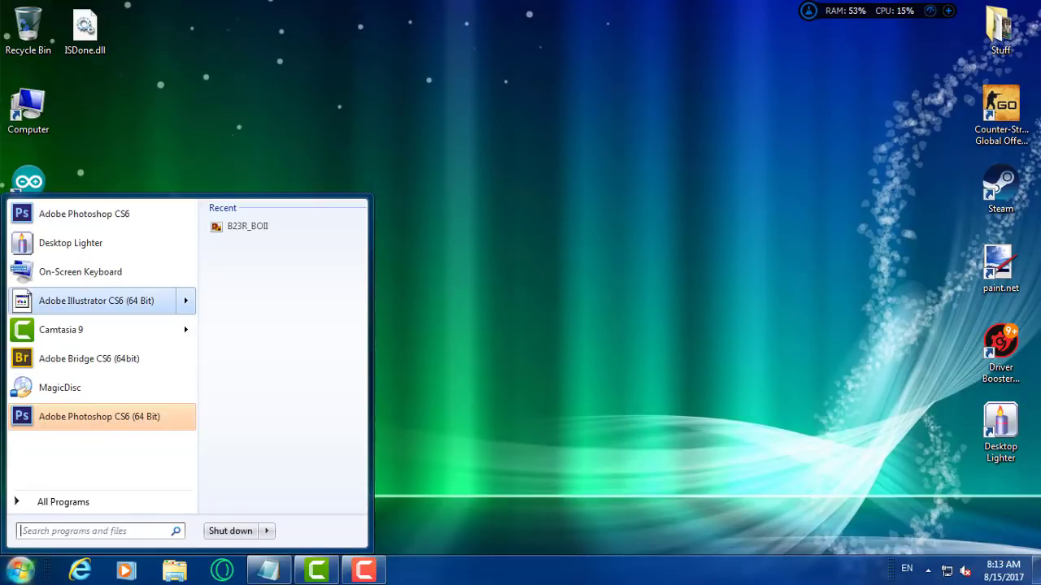
type("run")
key("Return")
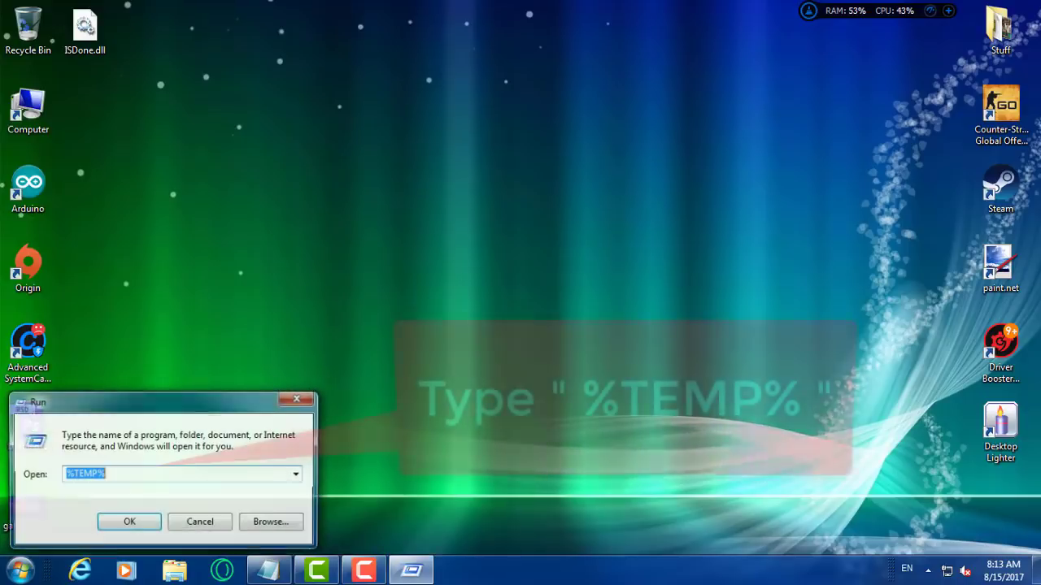
key("Right")
key("ctrl+a")
key("Right")
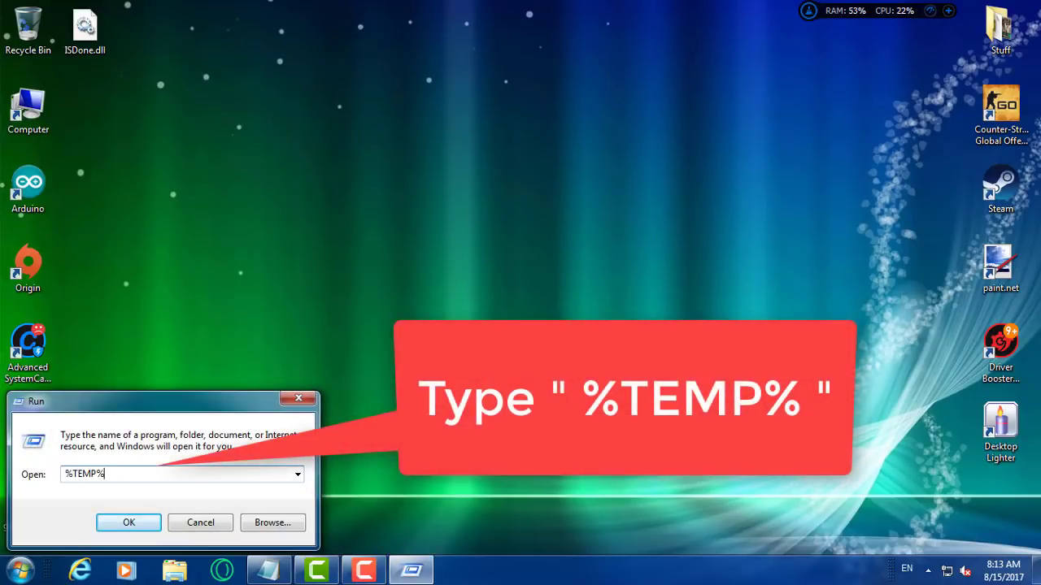
key("Return")
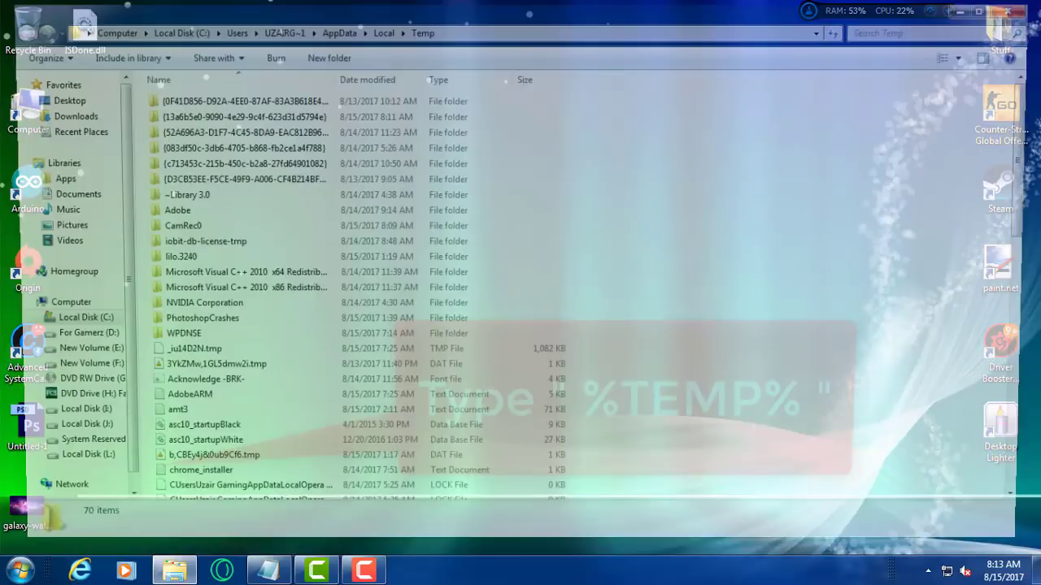
- Permanently delete everything in the Temp folder, skipping all items that are in use, and minimize the folder window
left_click_drag(615, 99, 411, 514)
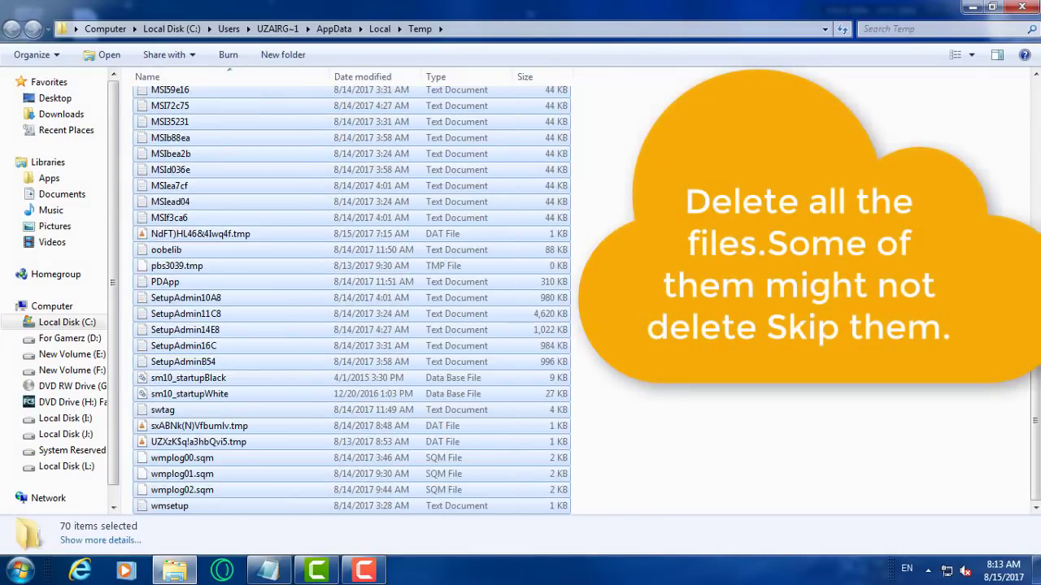
scroll(407, 488, "up", 15)
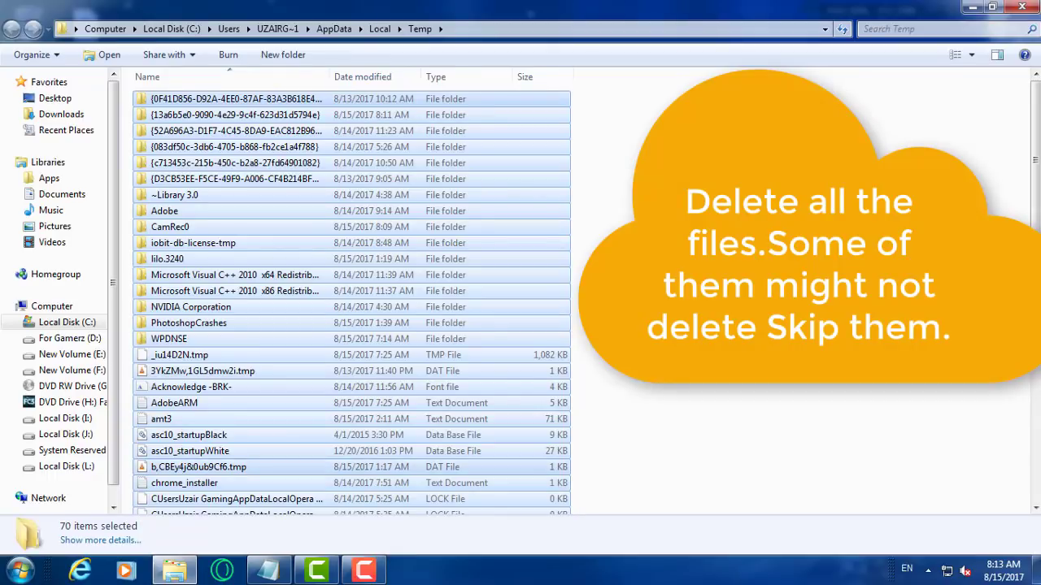
key("shift+Delete")
key("Return")
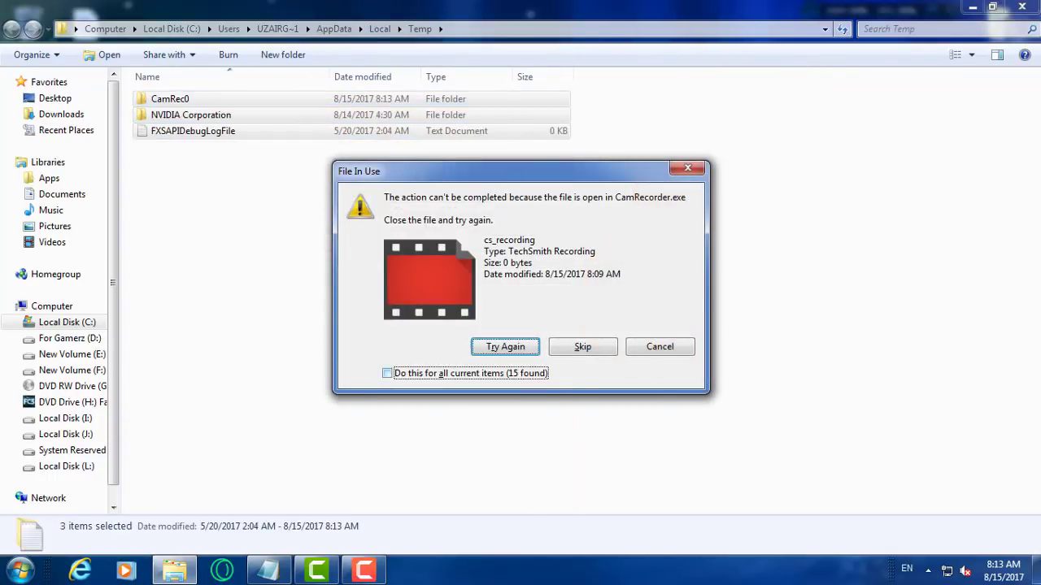
key("alt+a")
key("alt+s")
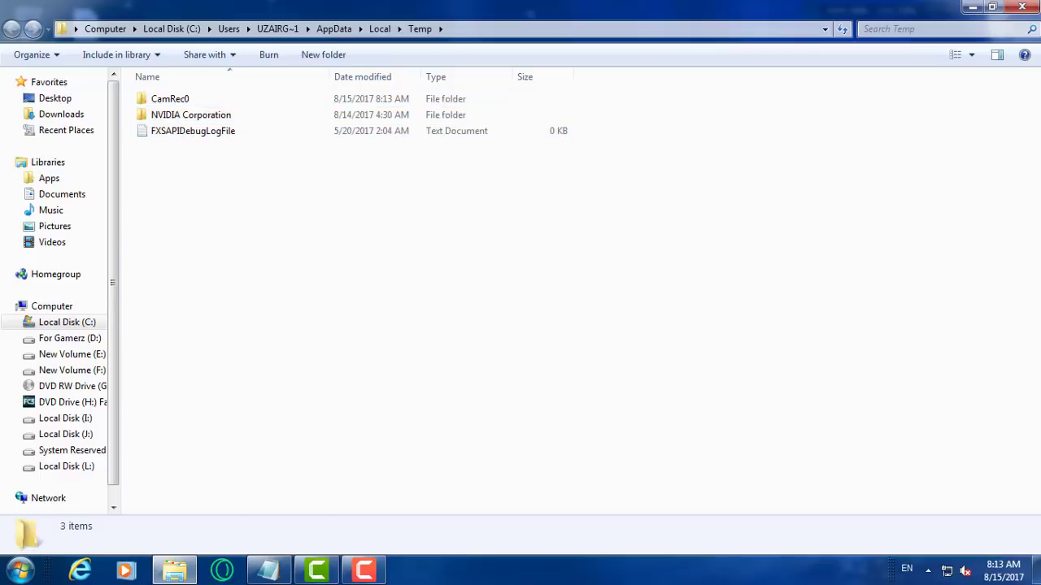
left_click(973, 7)
left_click_drag(841, 65, 714, 196)
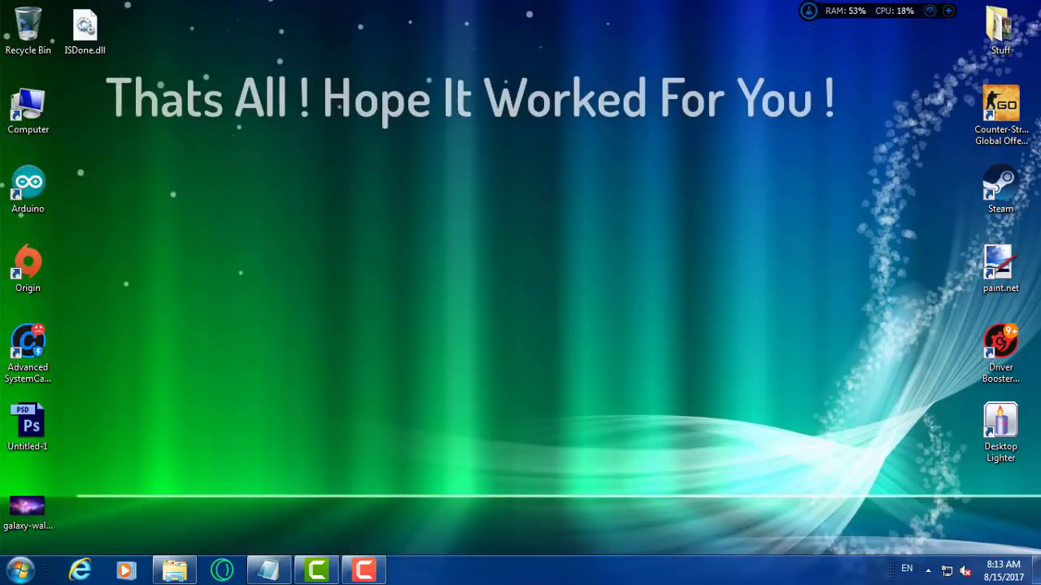